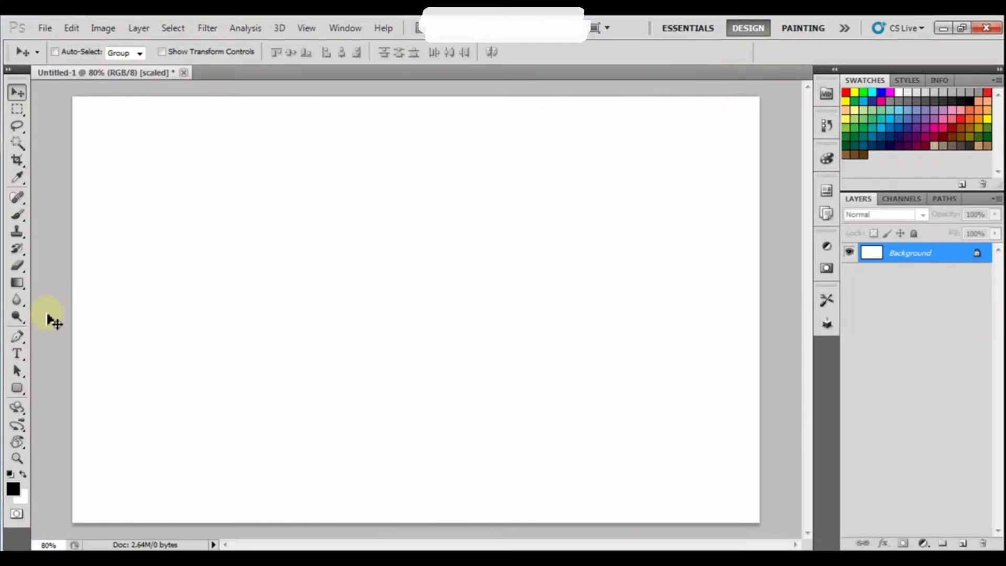
Select the Horizontal Type Tool on the blank Untitled-1 document.
{"action": "left_click", "coordinate": [17, 354]}
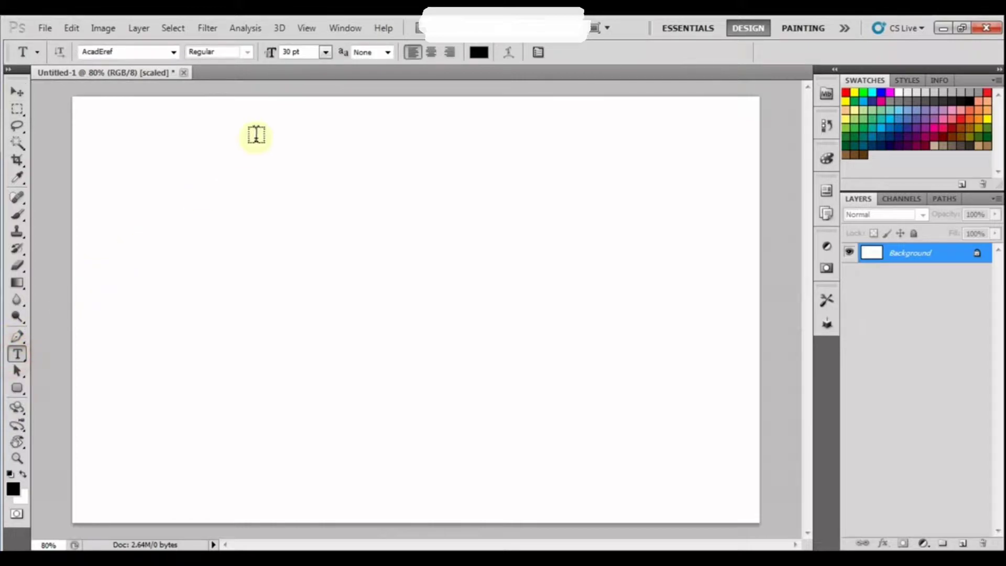
Show the Character panel and set the font to Arial.
{"action": "left_click", "coordinate": [344, 28]}
{"action": "left_click", "coordinate": [367, 198]}
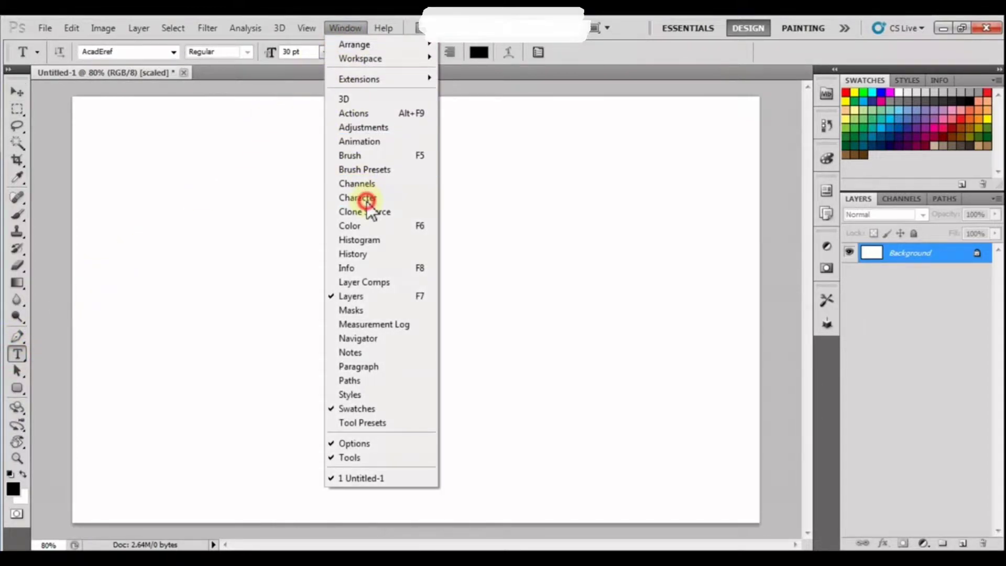
{"action": "left_click", "coordinate": [916, 200]}
{"action": "left_click", "coordinate": [882, 199]}
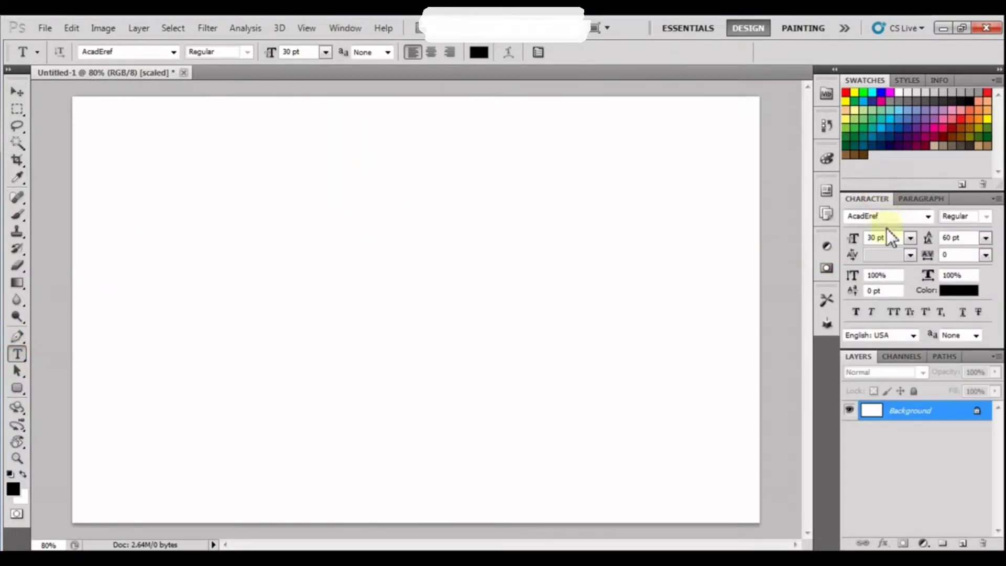
{"action": "left_click", "coordinate": [888, 216]}
{"action": "left_click", "coordinate": [928, 217]}
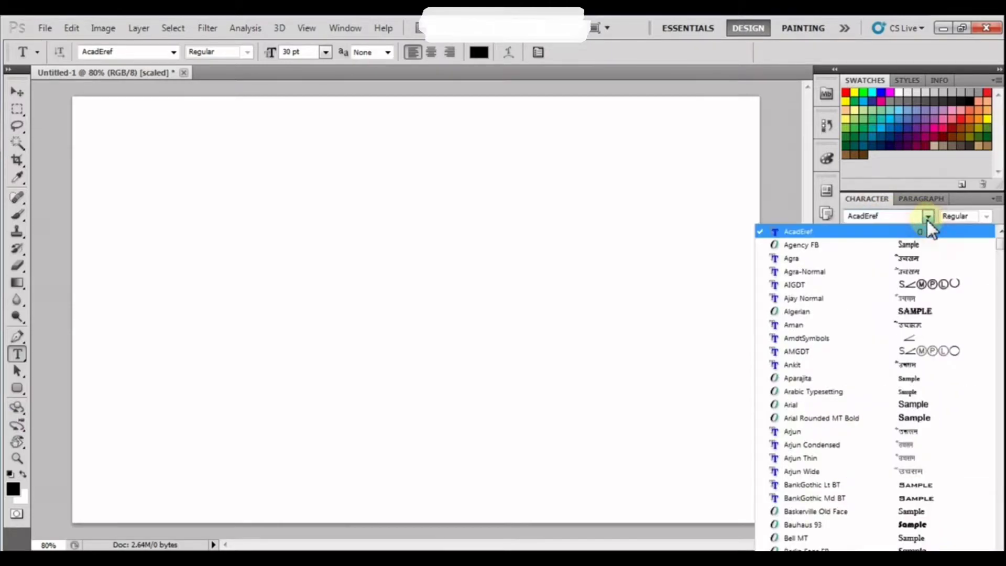
{"action": "left_click", "coordinate": [935, 404]}
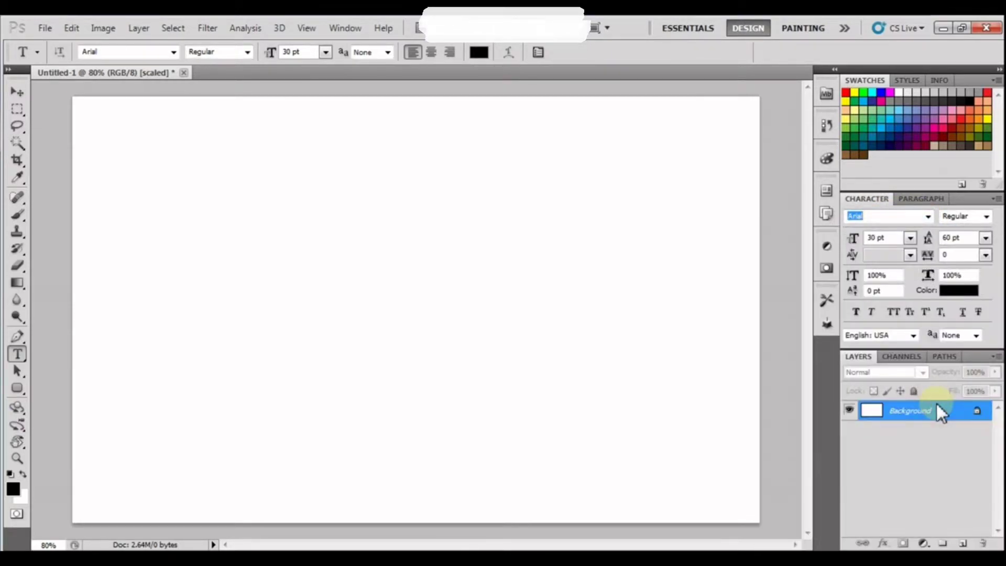
Type a name on the canvas, make it 60 pt red (d51111), and move it near the top.
{"action": "left_click", "coordinate": [304, 197]}
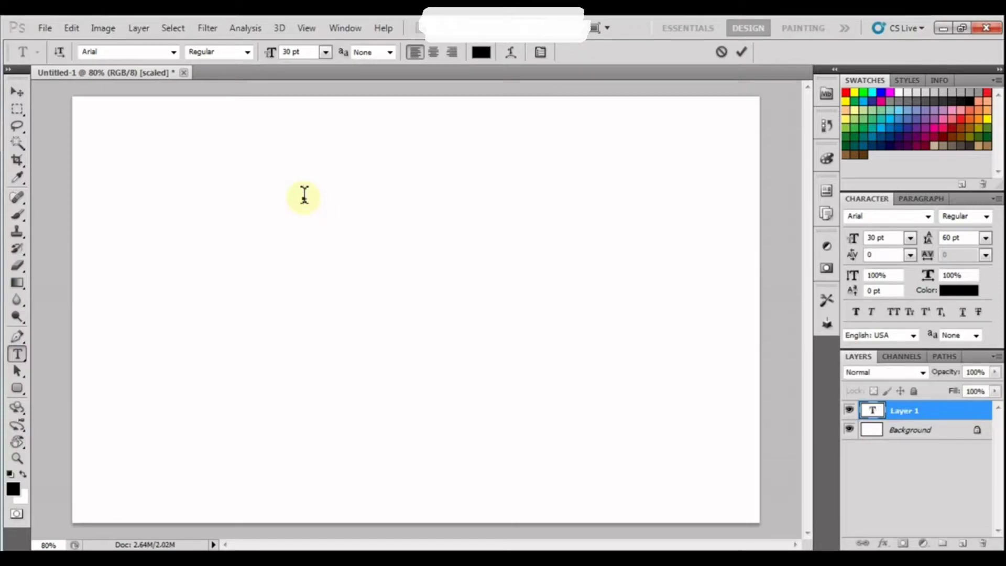
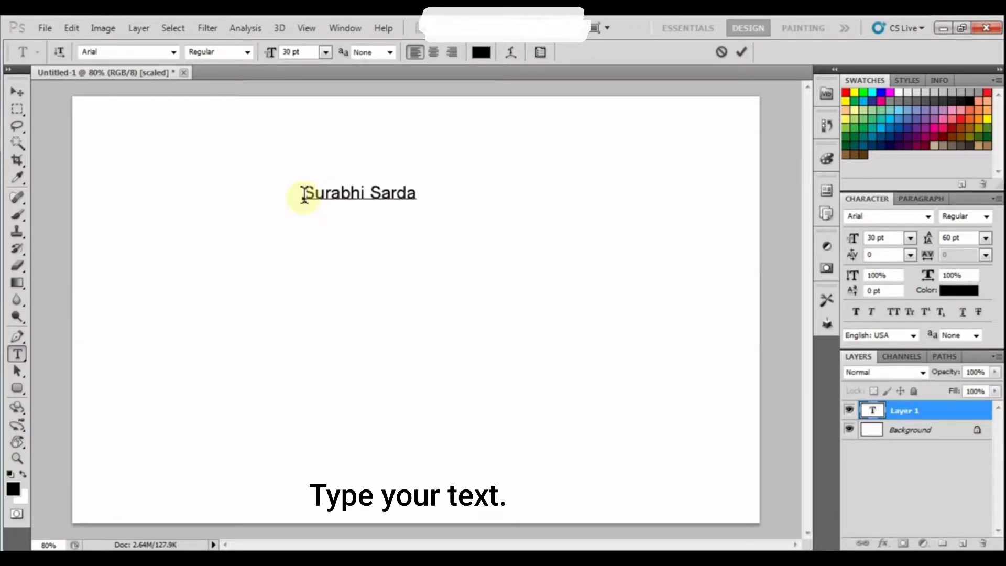
{"action": "left_click_drag", "start_coordinate": [422, 190], "coordinate": [274, 191]}
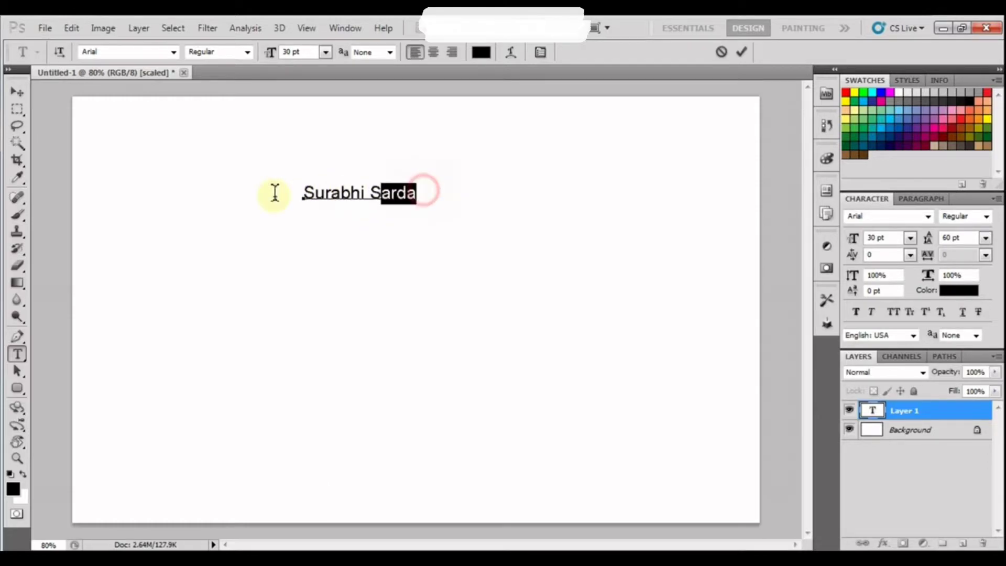
{"action": "left_click", "coordinate": [910, 239]}
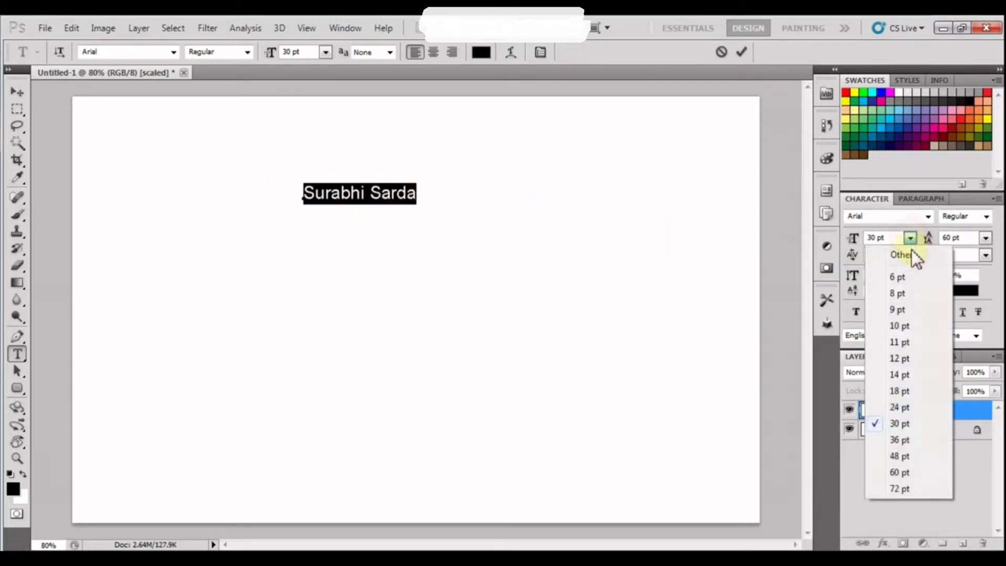
{"action": "left_click", "coordinate": [901, 472]}
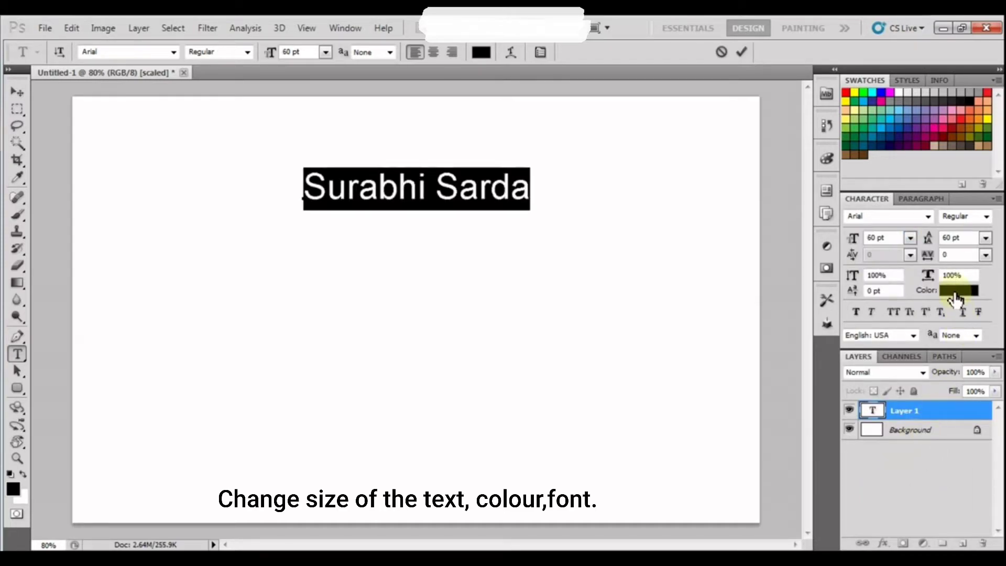
{"action": "left_click", "coordinate": [955, 294]}
{"action": "left_click", "coordinate": [818, 199]}
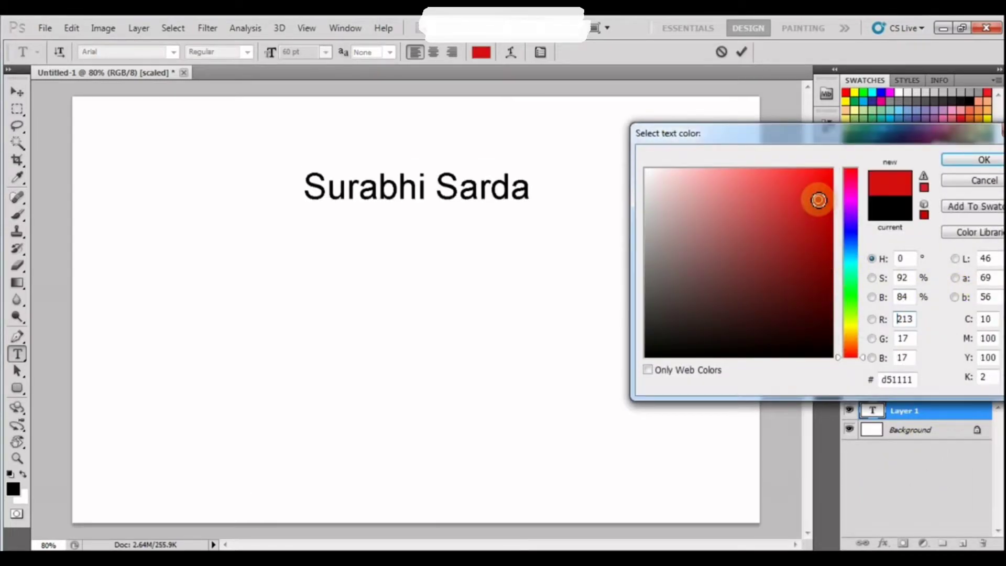
{"action": "left_click", "coordinate": [974, 161]}
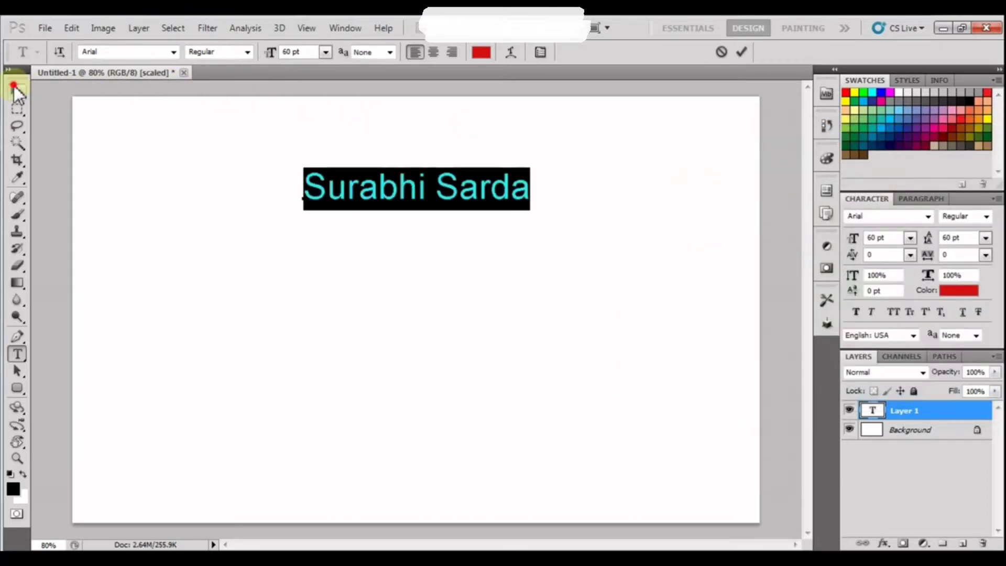
{"action": "left_click", "coordinate": [16, 92]}
{"action": "left_click_drag", "start_coordinate": [481, 294], "coordinate": [482, 256]}
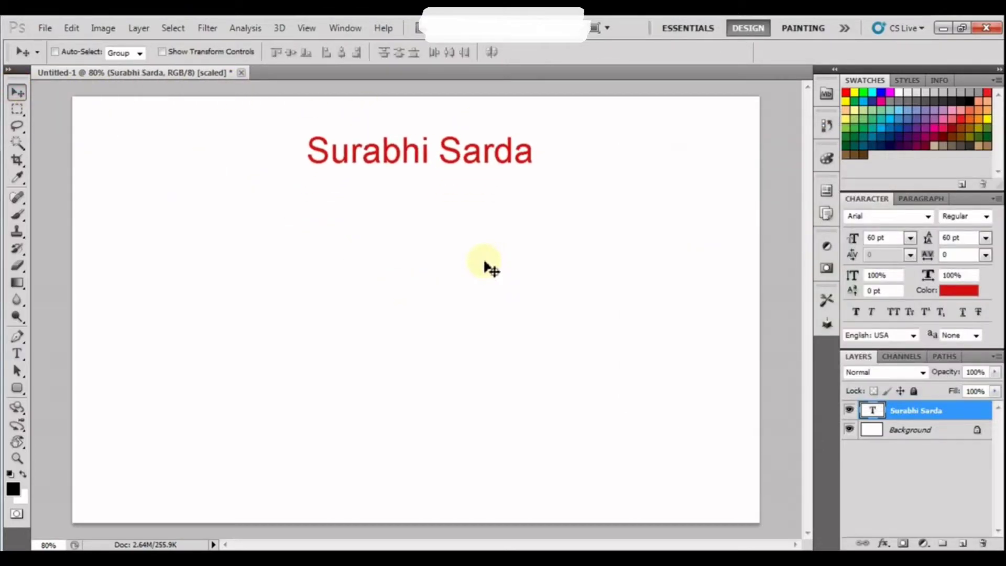
Type the word 'horizontal' on the left of the canvas and nudge it slightly upward.
{"action": "left_click", "coordinate": [19, 354]}
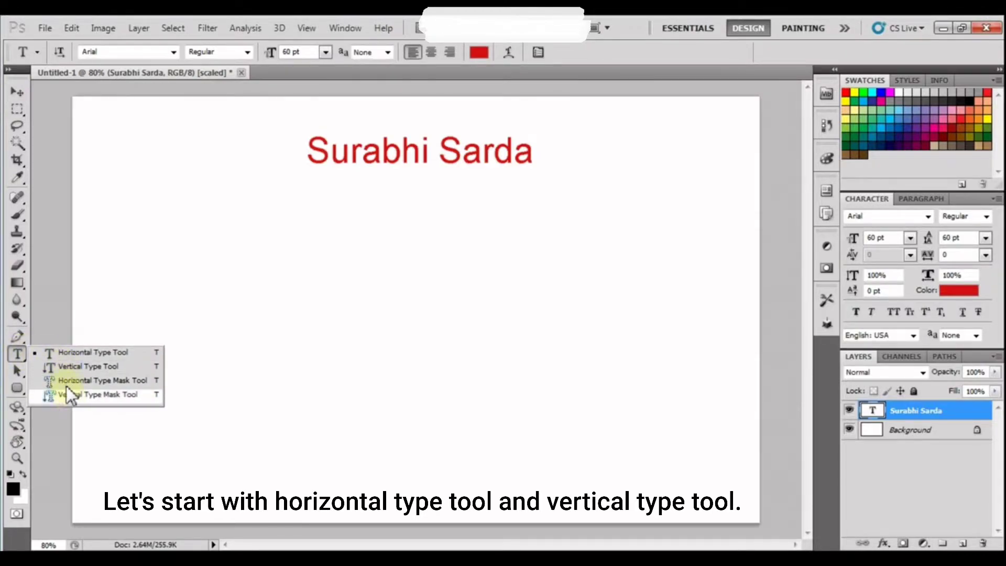
{"action": "left_click", "coordinate": [70, 352]}
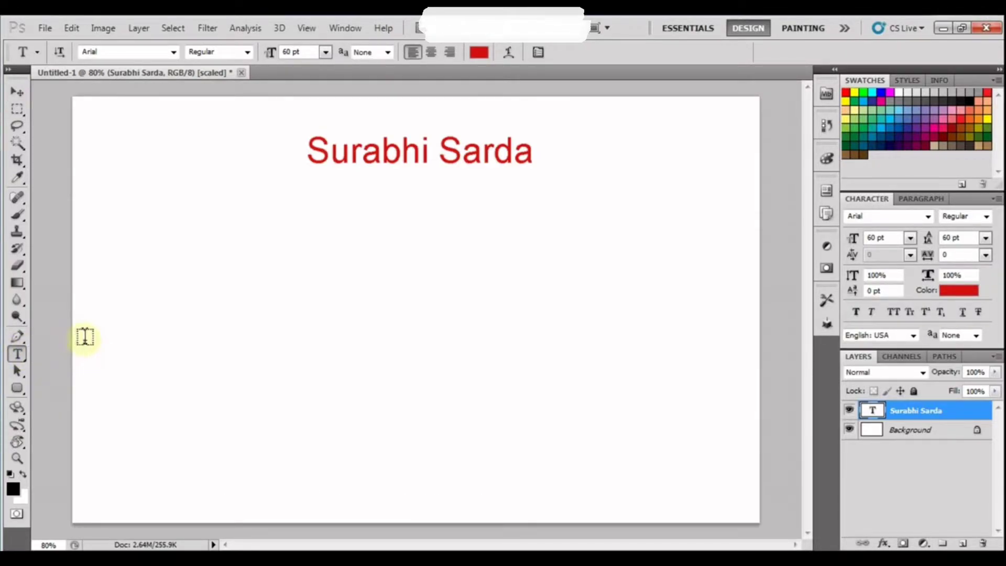
{"action": "left_click", "coordinate": [125, 329]}
{"action": "type", "text": "ho"}
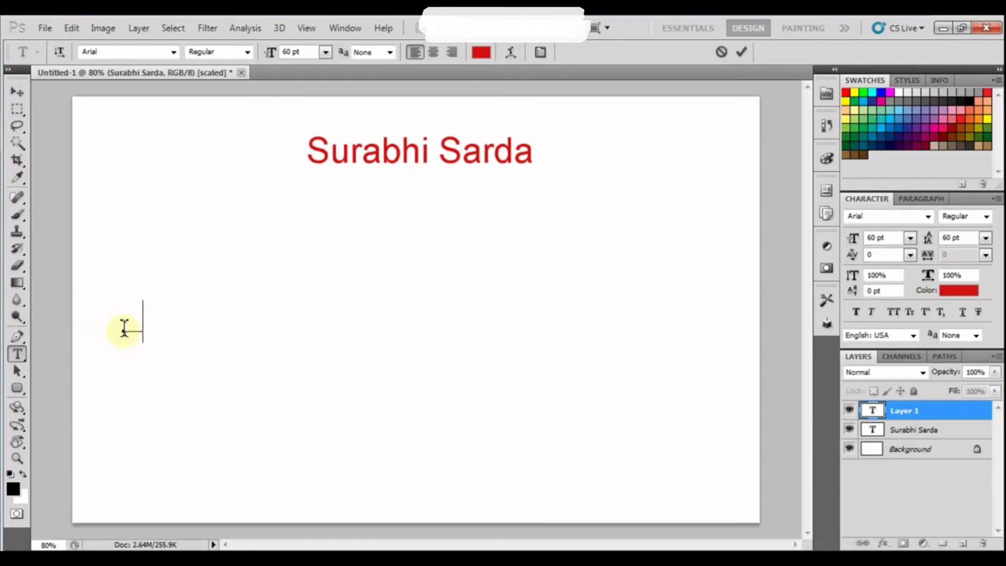
{"action": "type", "text": "rizona"}
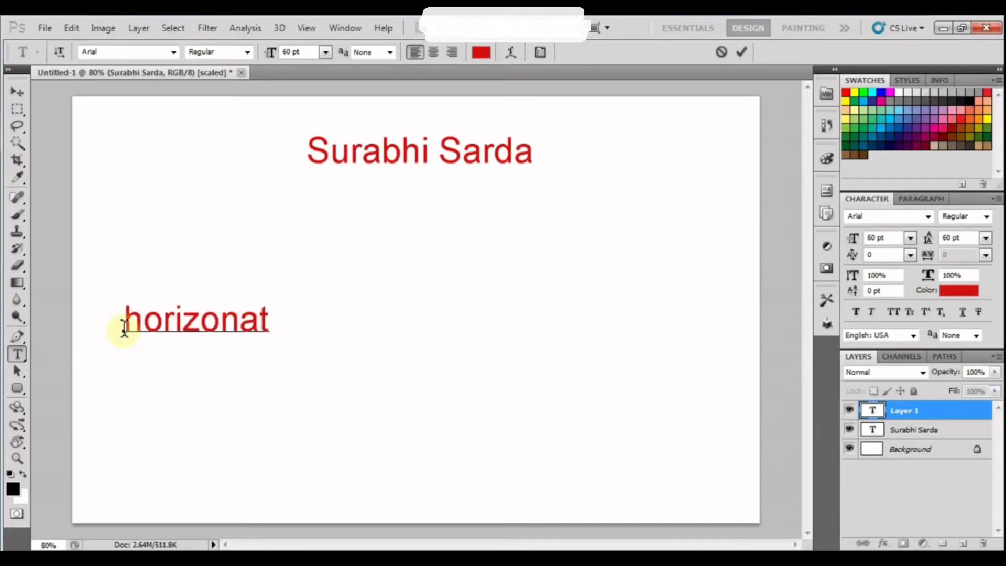
{"action": "type", "text": "t"}
{"action": "key", "text": "BackSpace"}
{"action": "key", "text": "BackSpace"}
{"action": "type", "text": "tal"}
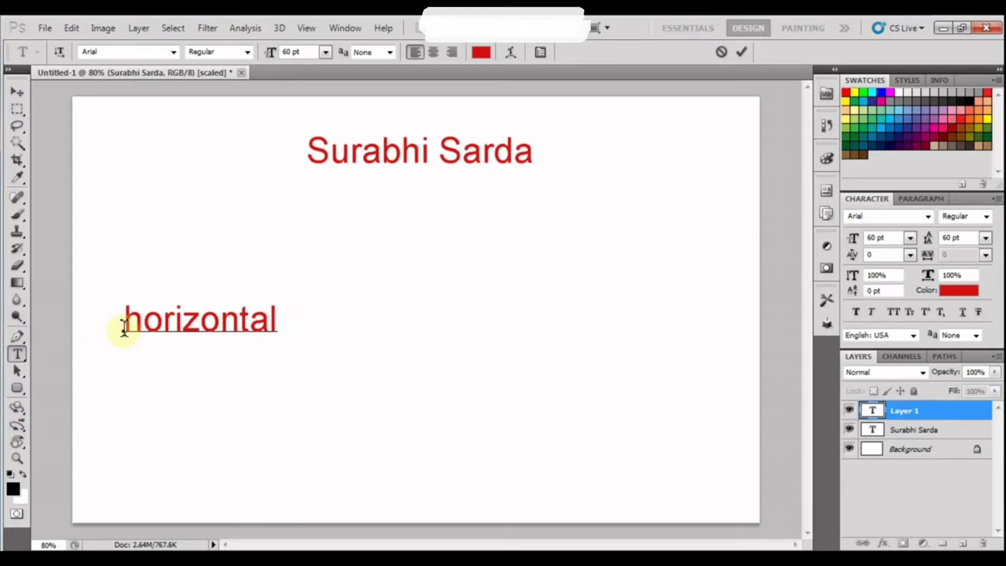
{"action": "left_click", "coordinate": [17, 93]}
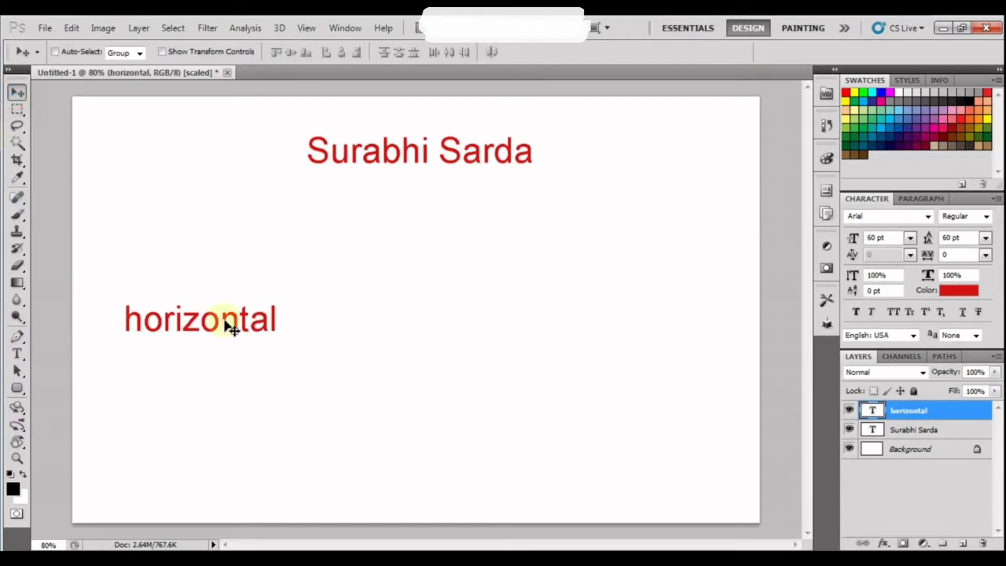
{"action": "mouse_move", "coordinate": [223, 376]}
{"action": "left_mouse_down"}
{"action": "mouse_move", "coordinate": [222, 356]}
{"action": "mouse_move", "coordinate": [221, 368]}
{"action": "left_mouse_up"}
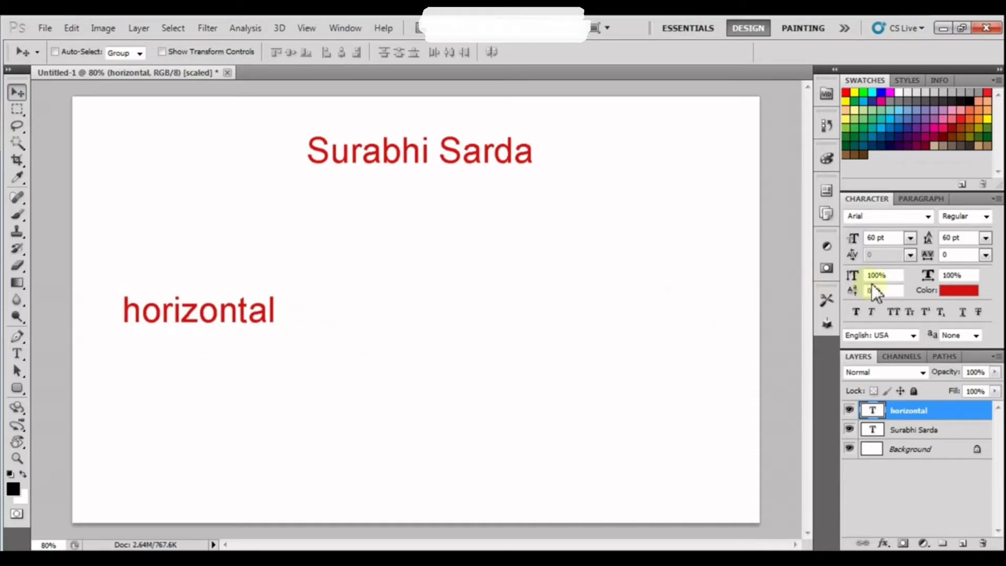
Make 'horizontal' black and set it in Bradley Hand ITC.
{"action": "left_click", "coordinate": [948, 291]}
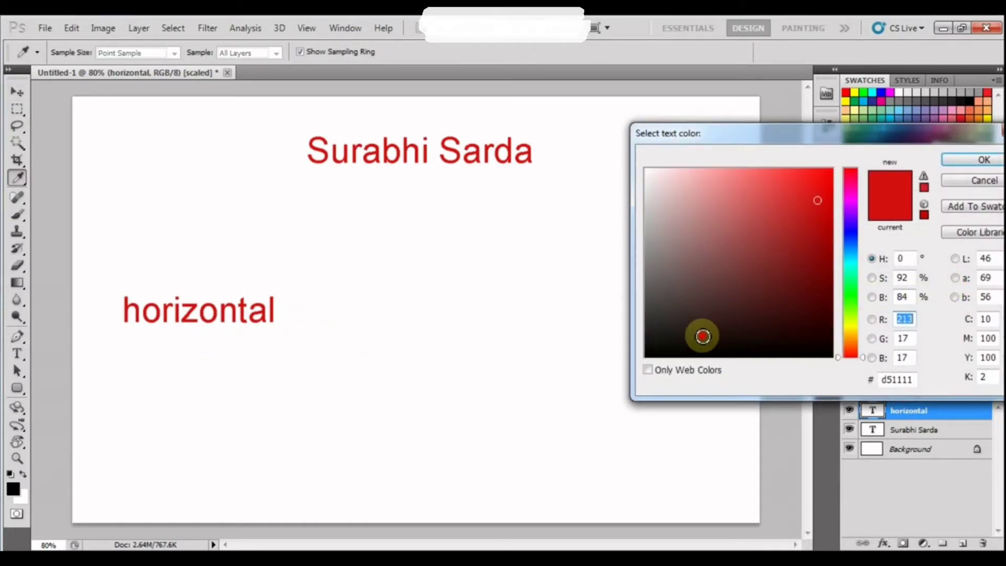
{"action": "left_click_drag", "start_coordinate": [702, 337], "coordinate": [610, 367]}
{"action": "left_click", "coordinate": [989, 168]}
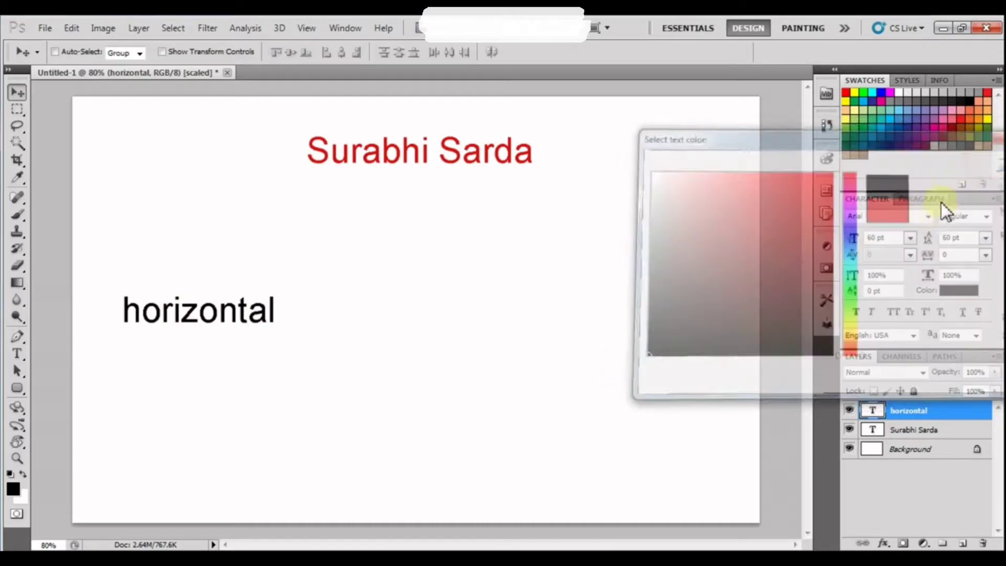
{"action": "left_click", "coordinate": [916, 219]}
{"action": "left_click", "coordinate": [927, 217]}
{"action": "scroll", "coordinate": [919, 314], "scroll_direction": "down", "scroll_amount": 6}
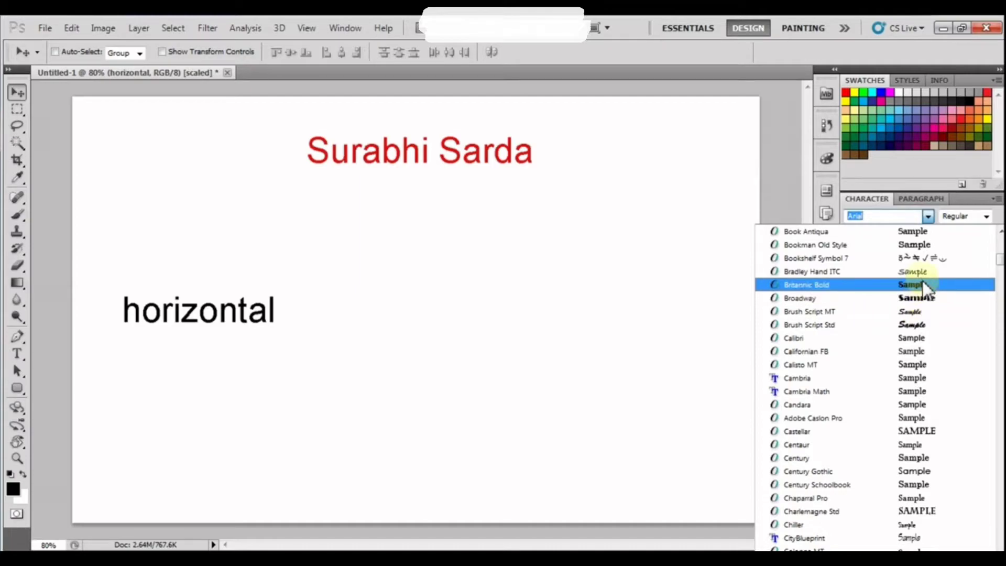
{"action": "left_click", "coordinate": [921, 272]}
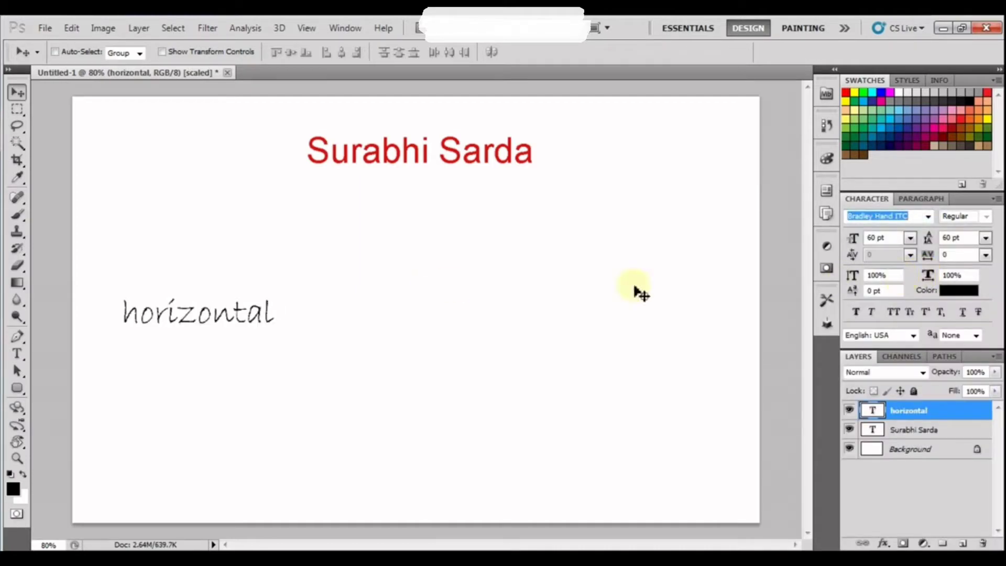
{"action": "right_click", "coordinate": [12, 356]}
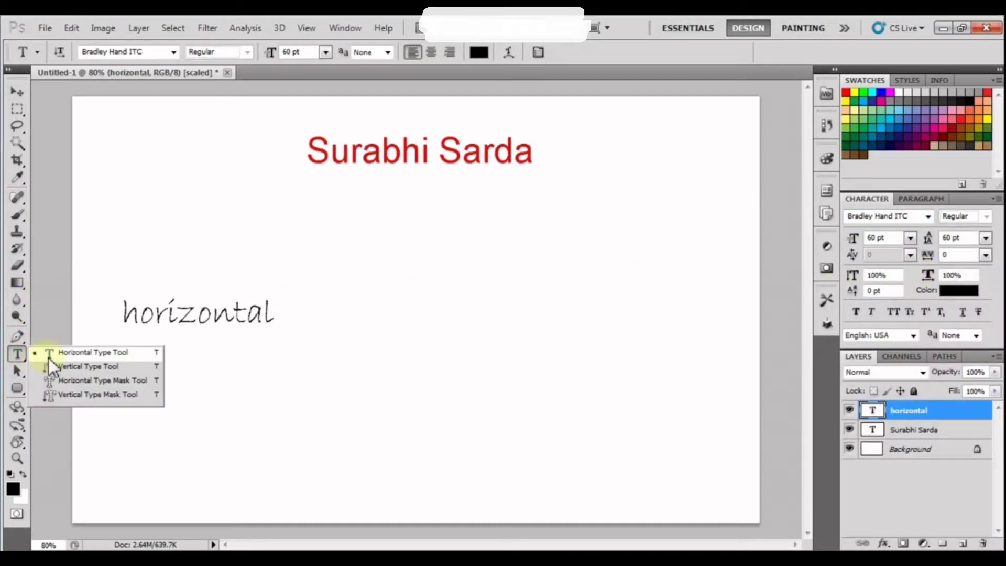
Type 'vertical' with the Vertical Type Tool and move it to the canvas's right side.
{"action": "left_click", "coordinate": [64, 367]}
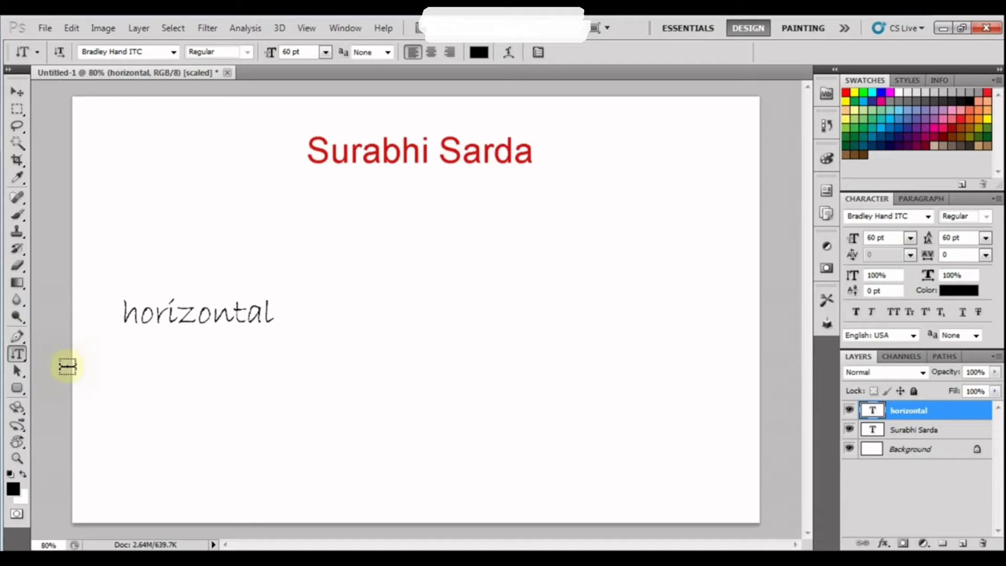
{"action": "left_click", "coordinate": [529, 240]}
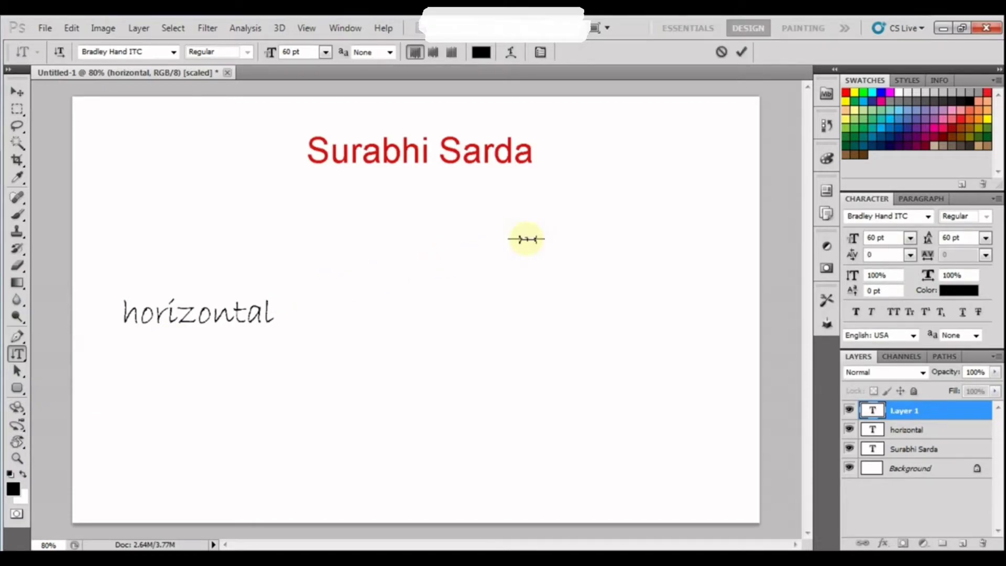
{"action": "type", "text": "vertical"}
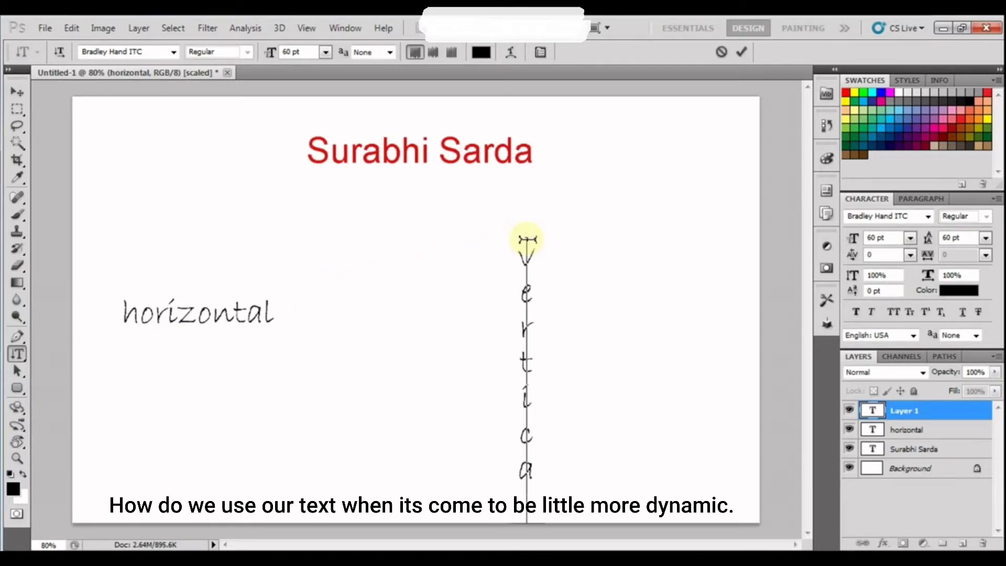
{"action": "left_click", "coordinate": [17, 93]}
{"action": "left_click_drag", "start_coordinate": [577, 342], "coordinate": [704, 304]}
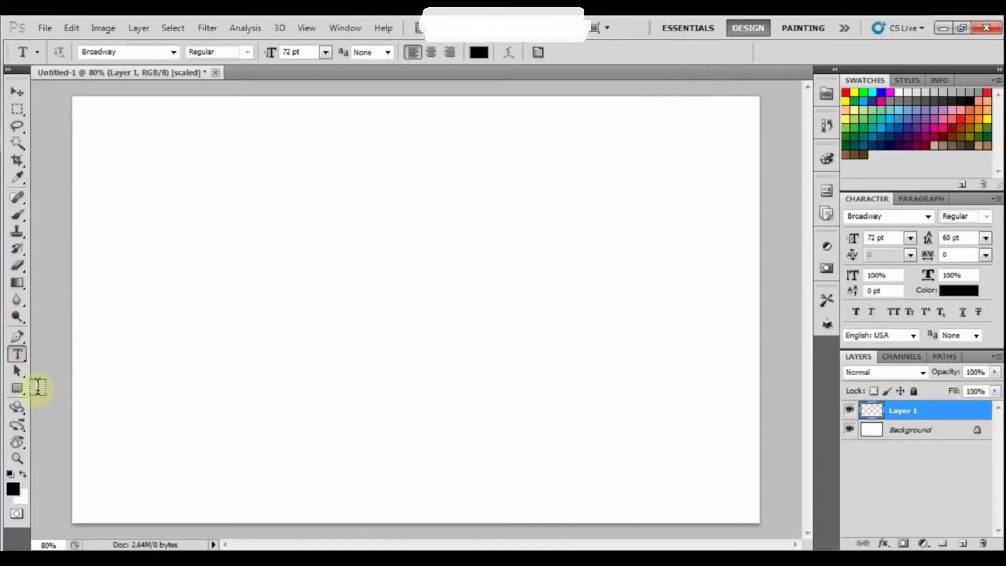
Draw a circular path in the canvas middle with the Ellipse Tool in Paths mode.
{"action": "right_click", "coordinate": [17, 387]}
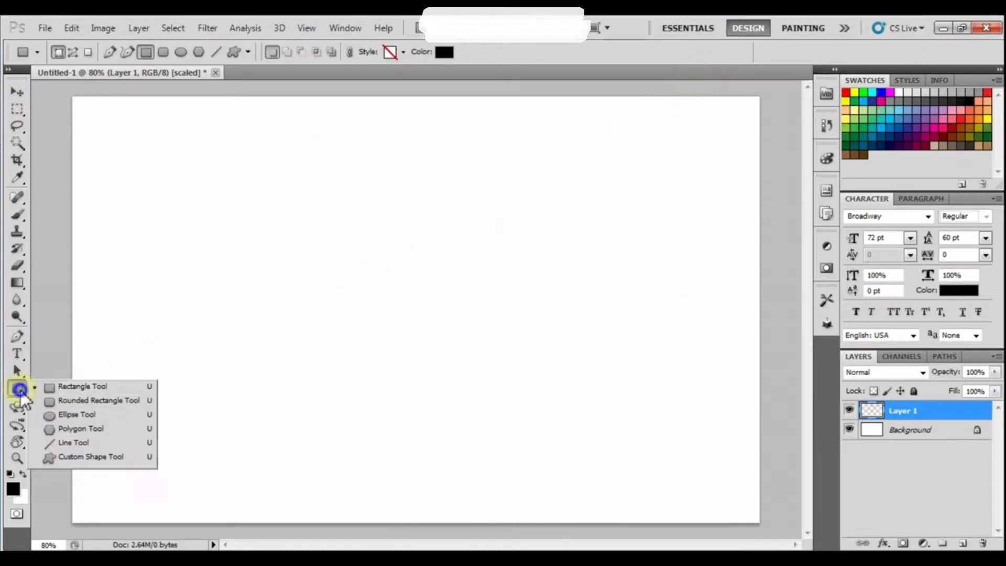
{"action": "left_click", "coordinate": [53, 413]}
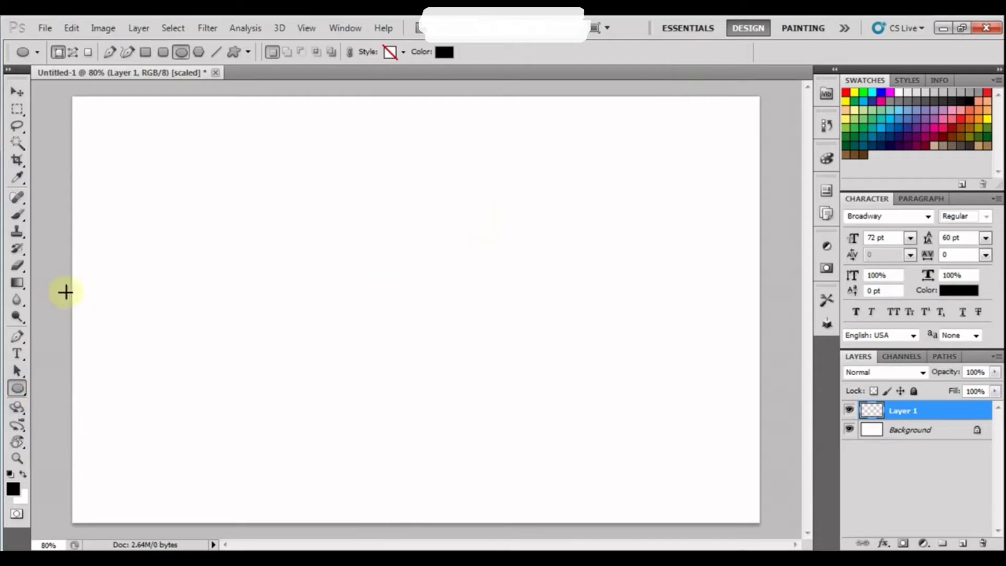
{"action": "left_click", "coordinate": [73, 52]}
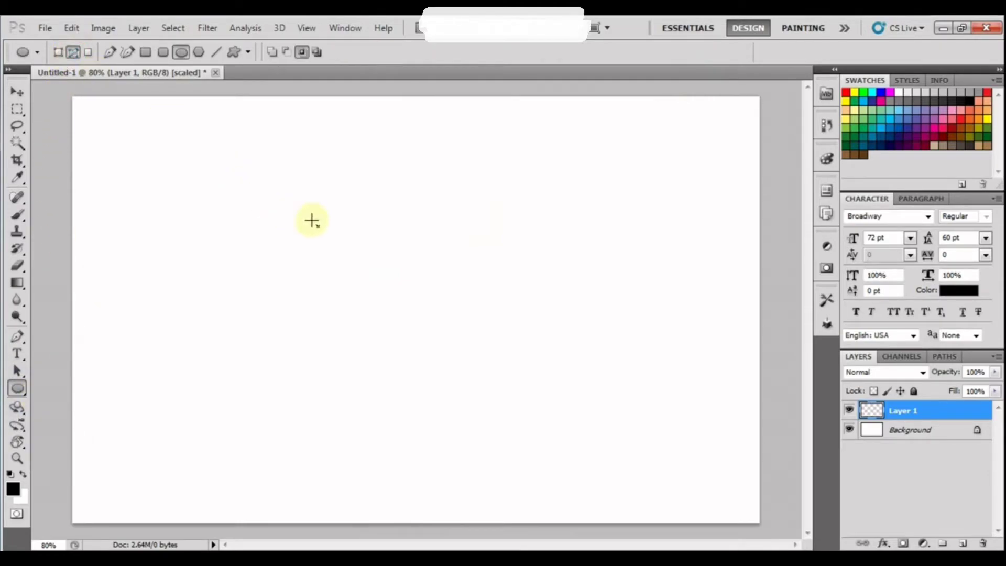
{"action": "left_click_drag", "start_coordinate": [326, 222], "coordinate": [534, 421]}
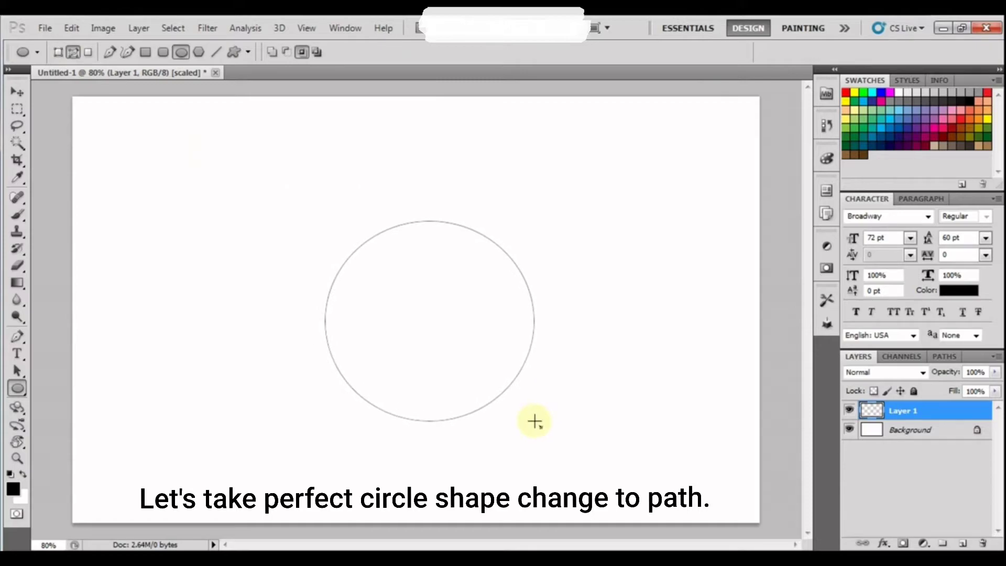
Start typing 'This will allow us to trye on' along the circle's top edge.
{"action": "left_click", "coordinate": [18, 353]}
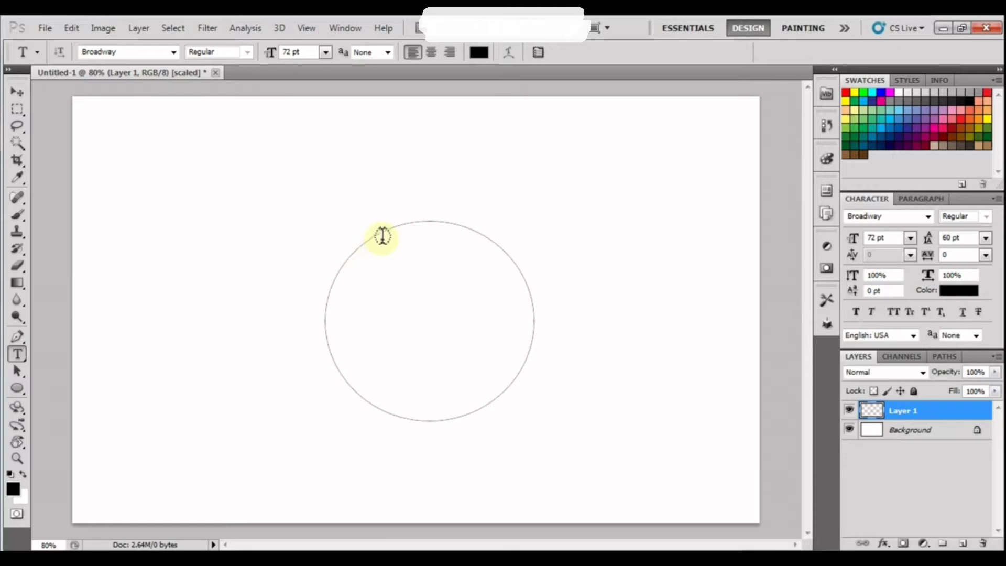
{"action": "left_click", "coordinate": [380, 231]}
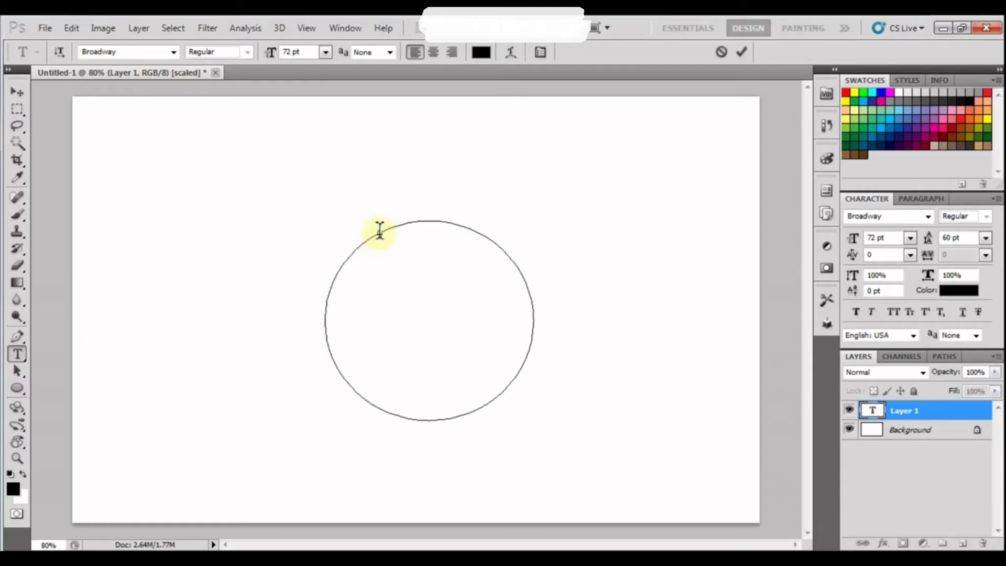
{"action": "type", "text": "This will allow"}
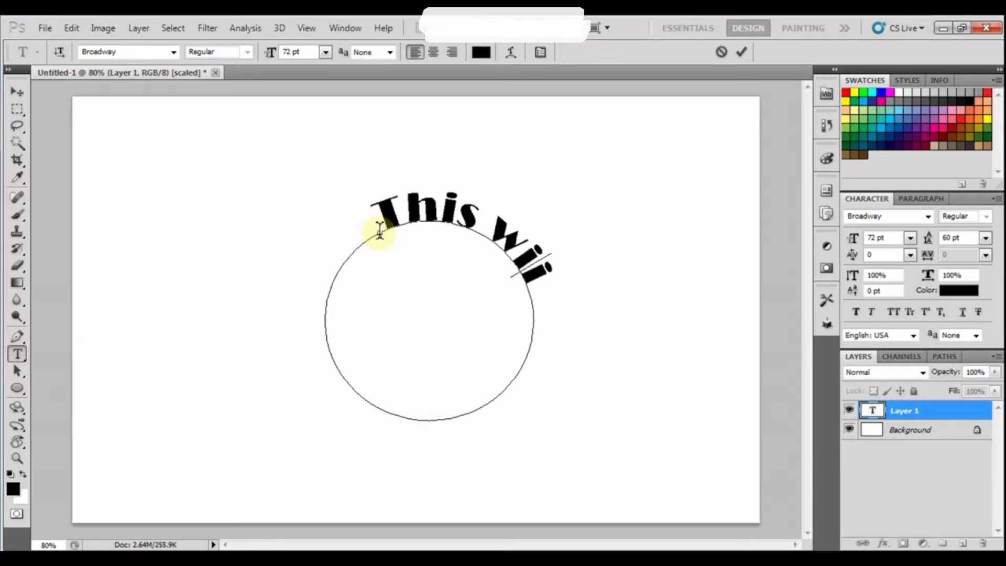
{"action": "type", "text": " us"}
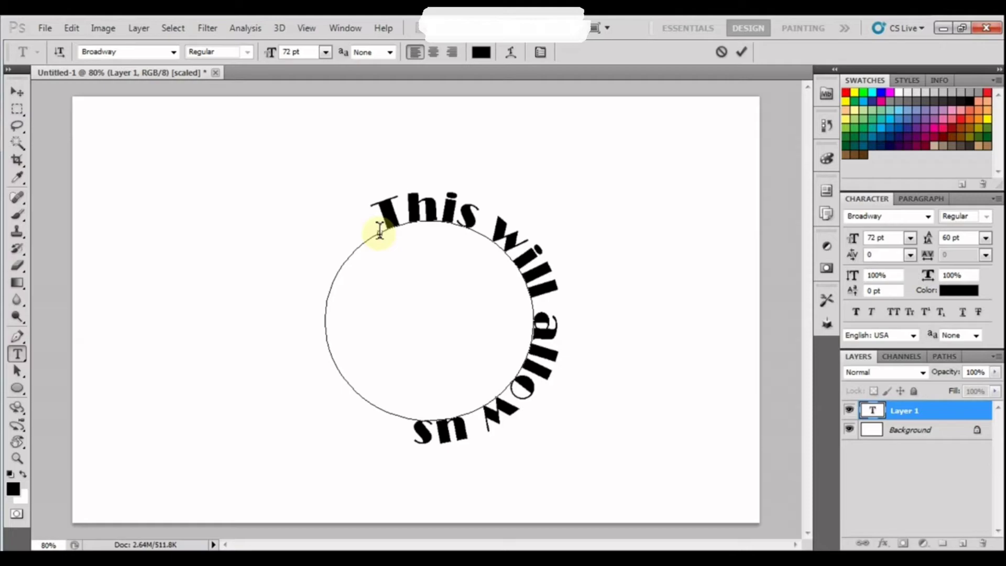
{"action": "type", "text": " to try"}
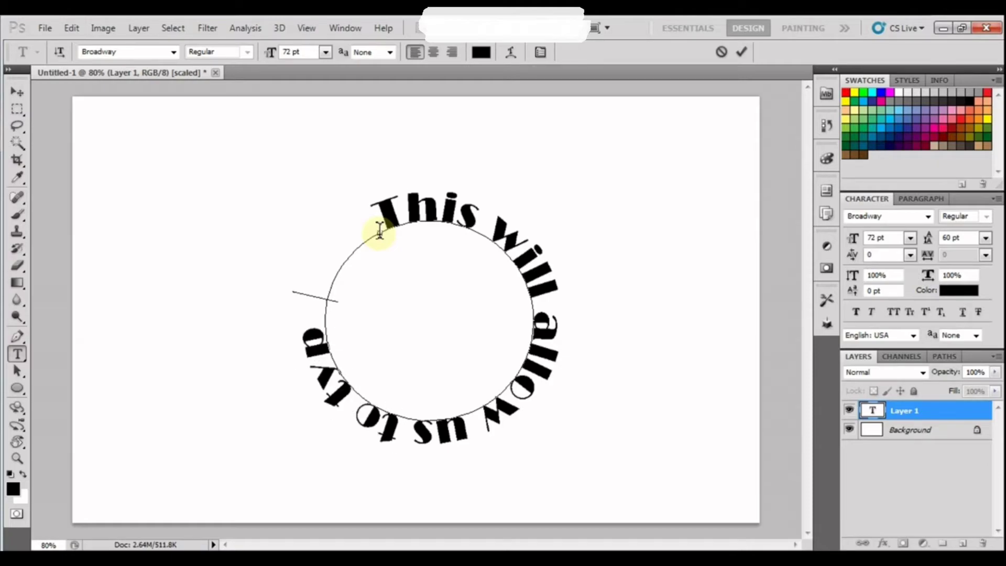
{"action": "type", "text": "e on"}
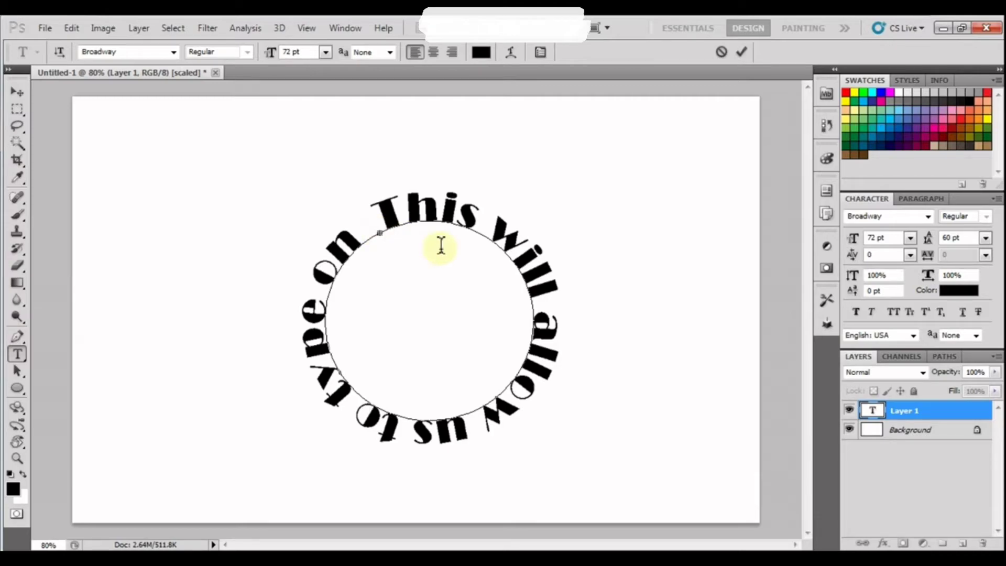
Select all the text running around the circle path.
{"action": "left_click_drag", "start_coordinate": [382, 213], "coordinate": [355, 242]}
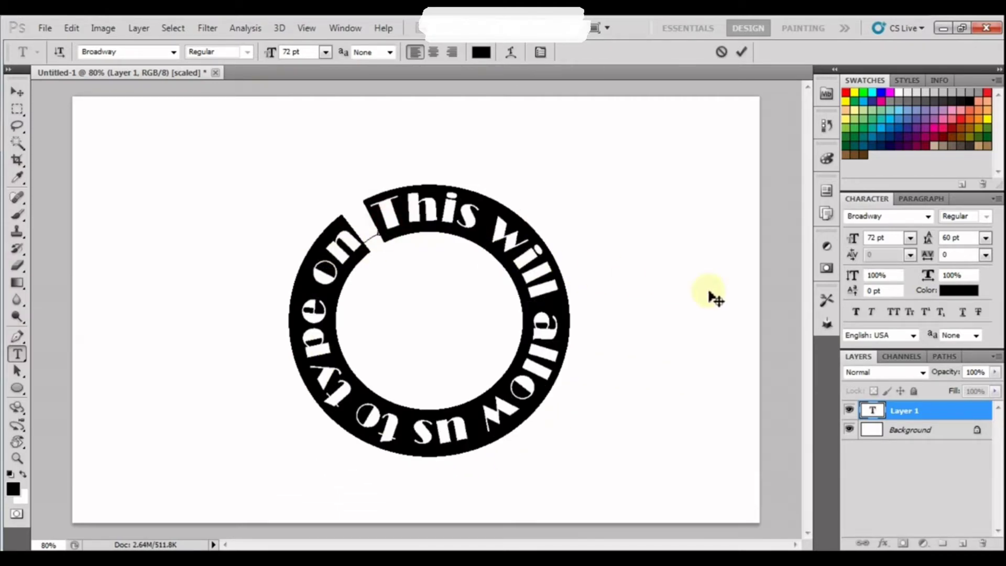
Set the circle text to 60 pt Calisto MT and commit it.
{"action": "left_click", "coordinate": [928, 216]}
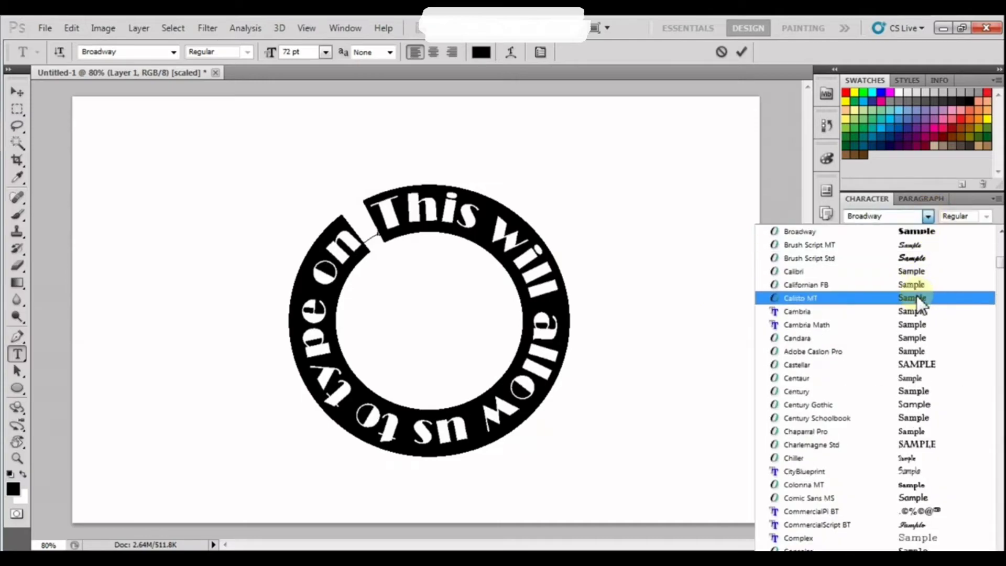
{"action": "left_click", "coordinate": [914, 296]}
{"action": "left_click", "coordinate": [910, 239]}
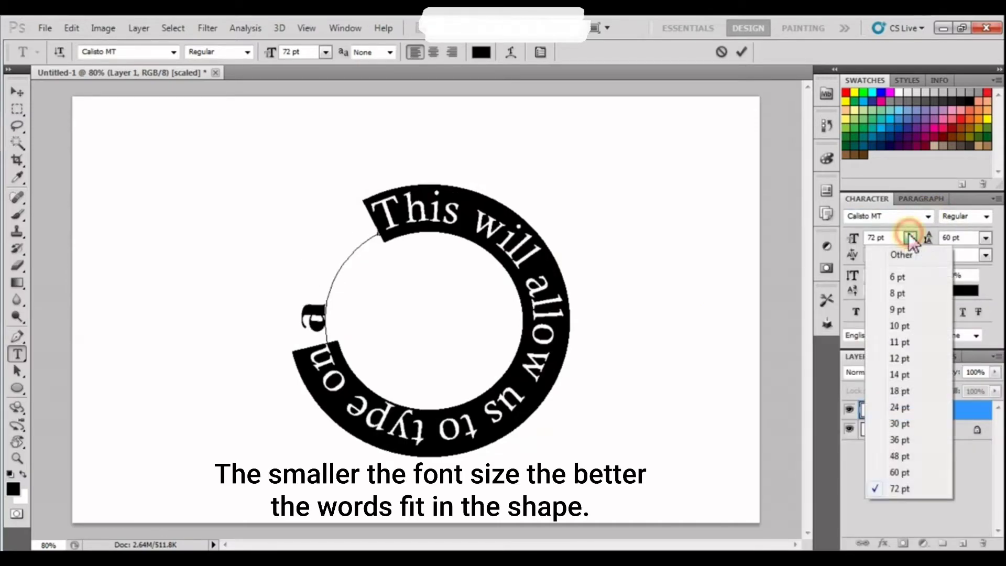
{"action": "left_click", "coordinate": [883, 472]}
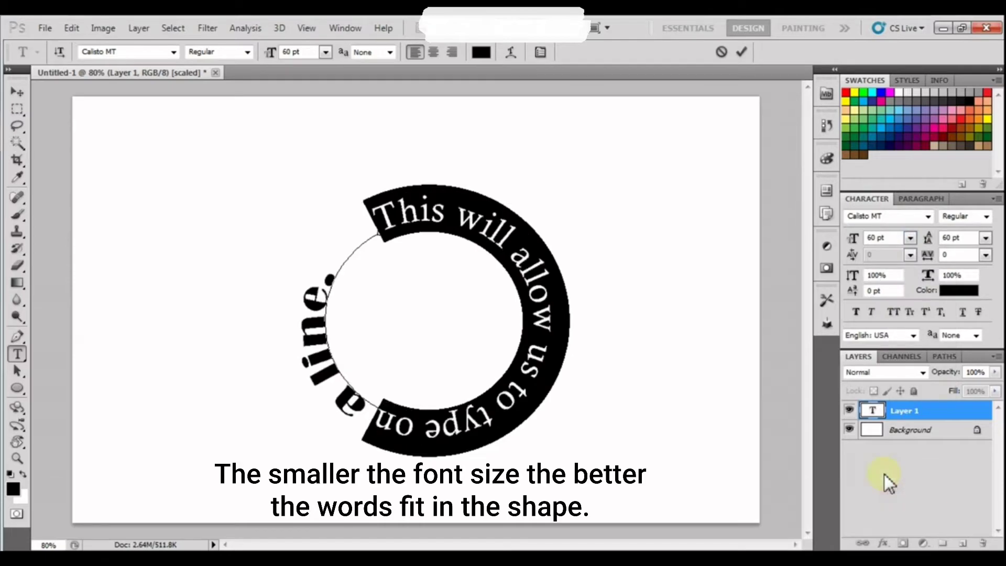
{"action": "left_click", "coordinate": [17, 92]}
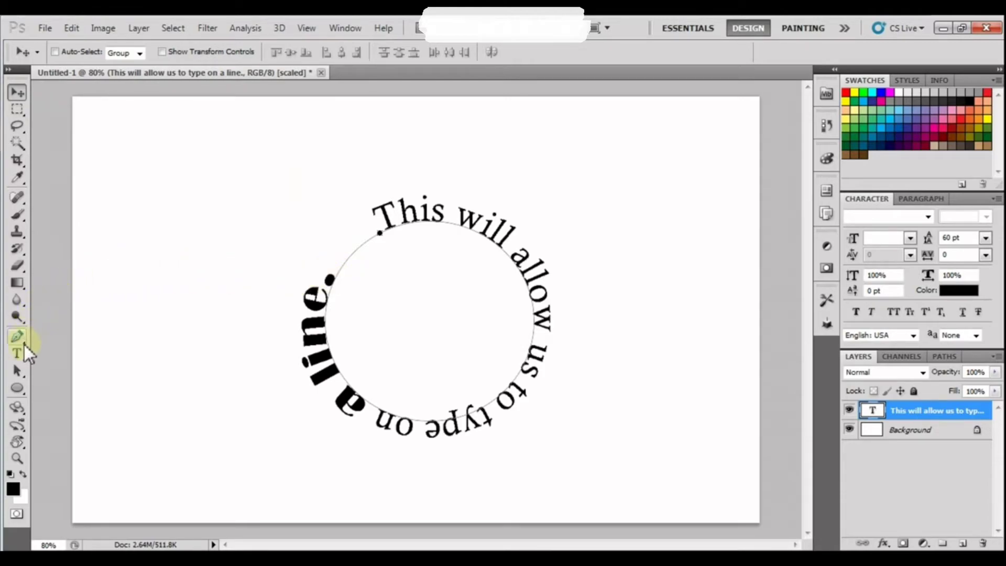
Reselect 'a line.' and set it to 60 pt Calibri.
{"action": "left_click", "coordinate": [17, 354]}
{"action": "mouse_move", "coordinate": [329, 266]}
{"action": "left_mouse_down"}
{"action": "mouse_move", "coordinate": [308, 340]}
{"action": "mouse_move", "coordinate": [341, 423]}
{"action": "left_mouse_up"}
{"action": "left_click", "coordinate": [927, 217]}
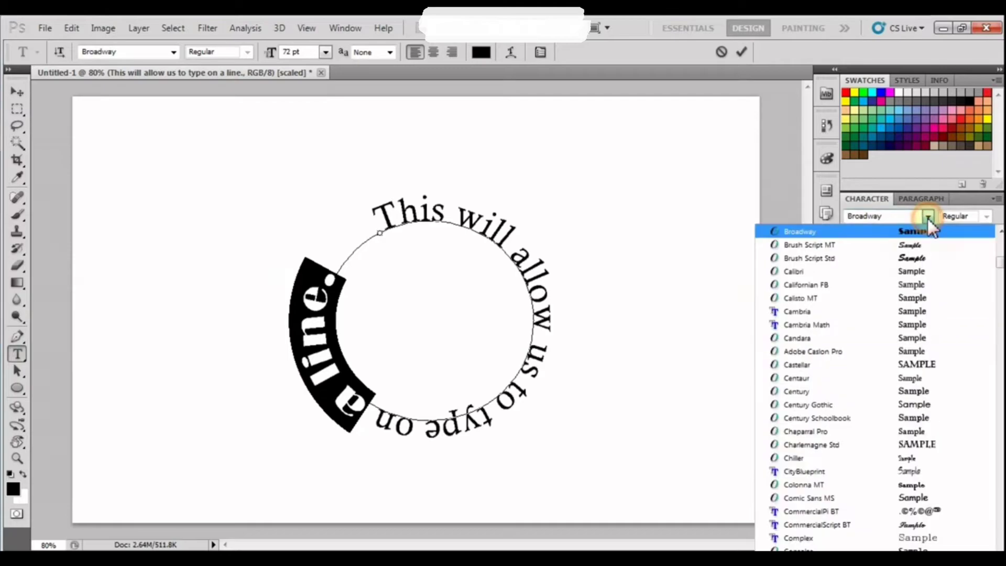
{"action": "left_click", "coordinate": [921, 271]}
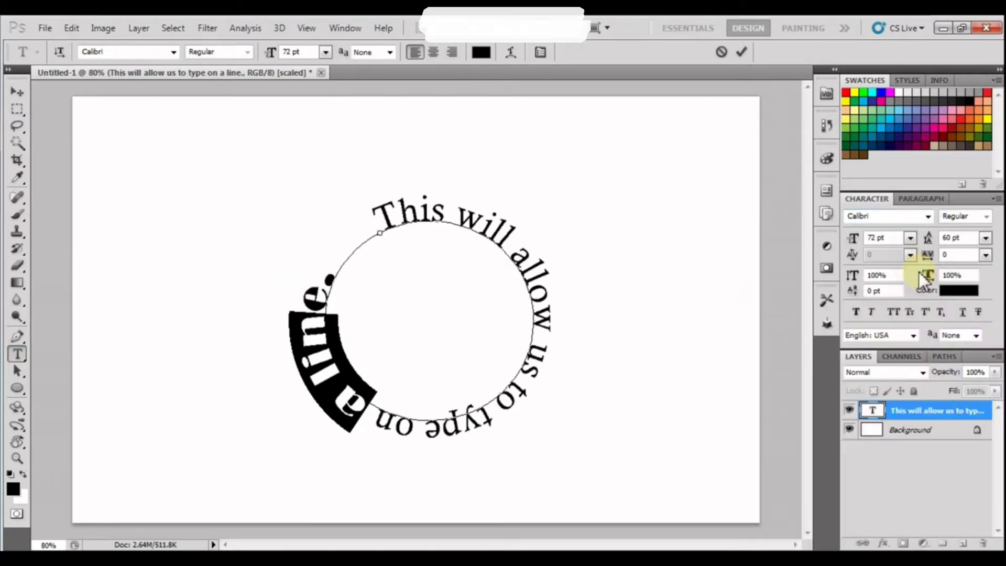
{"action": "left_click", "coordinate": [910, 238]}
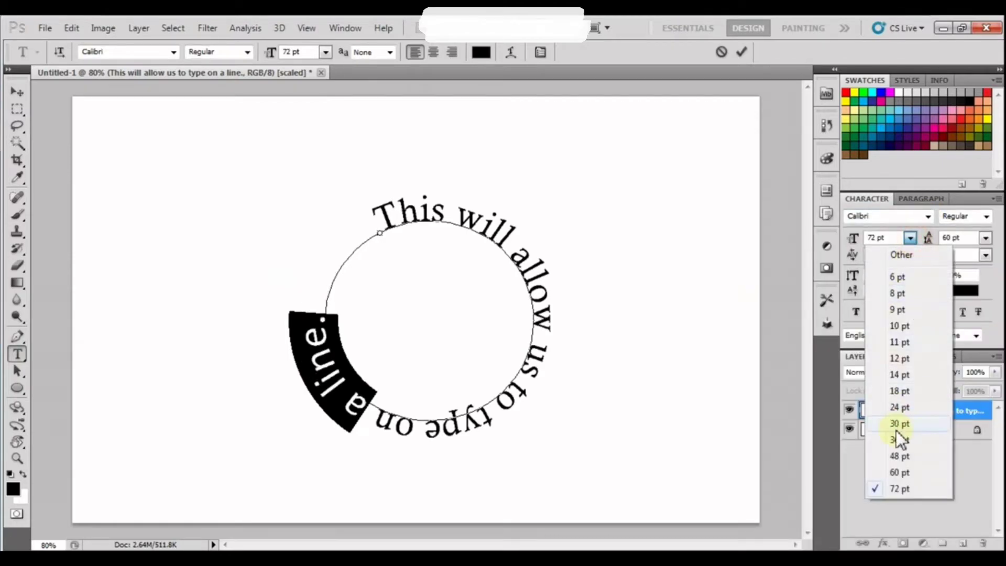
{"action": "left_click", "coordinate": [900, 471]}
{"action": "left_click", "coordinate": [20, 93]}
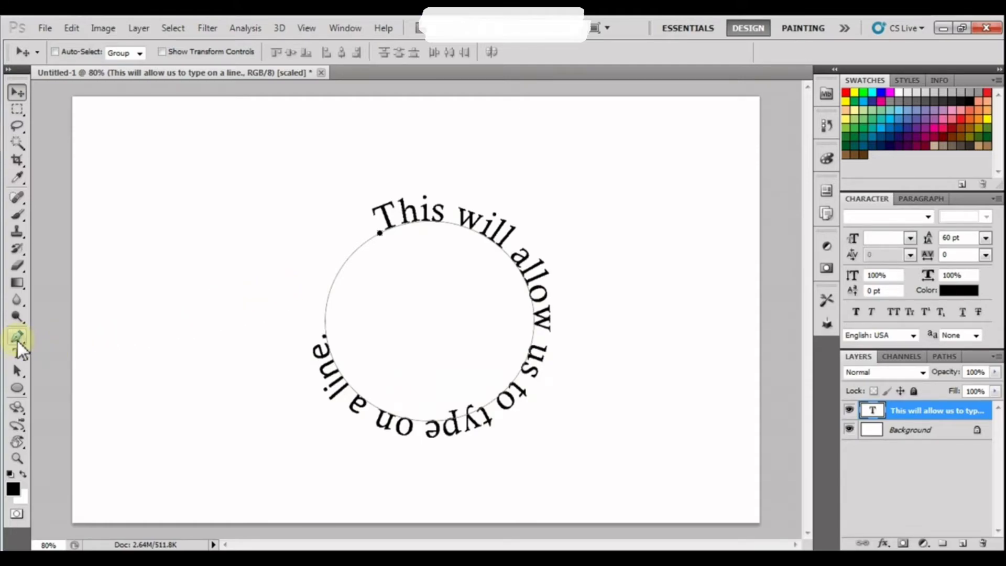
Drag the type's start and end handles to flip the sentence and start it at the circle's lower right.
{"action": "left_click", "coordinate": [18, 370]}
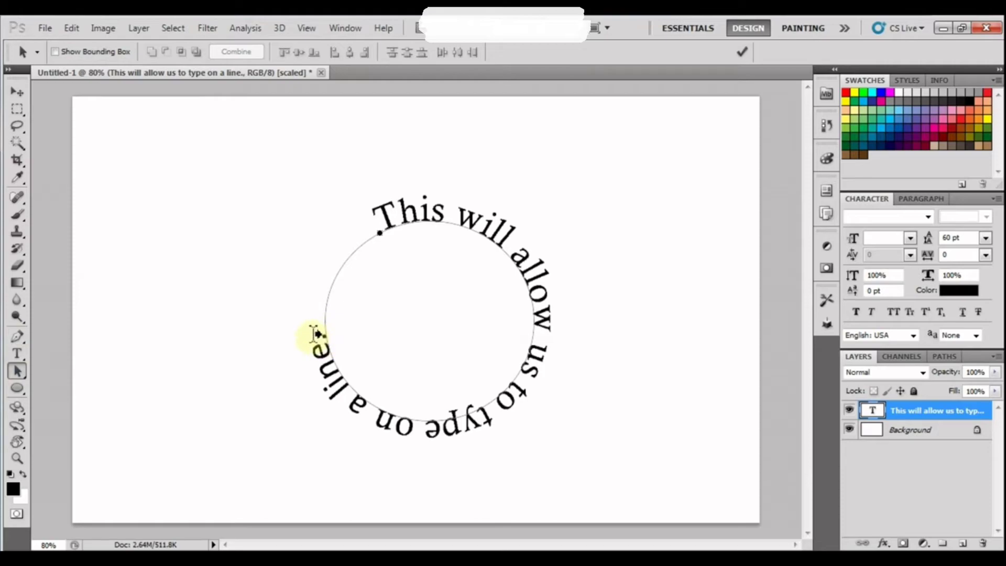
{"action": "mouse_move", "coordinate": [326, 338]}
{"action": "left_mouse_down"}
{"action": "mouse_move", "coordinate": [344, 285]}
{"action": "mouse_move", "coordinate": [398, 234]}
{"action": "mouse_move", "coordinate": [487, 234]}
{"action": "left_mouse_up"}
{"action": "left_click_drag", "start_coordinate": [556, 293], "coordinate": [589, 359]}
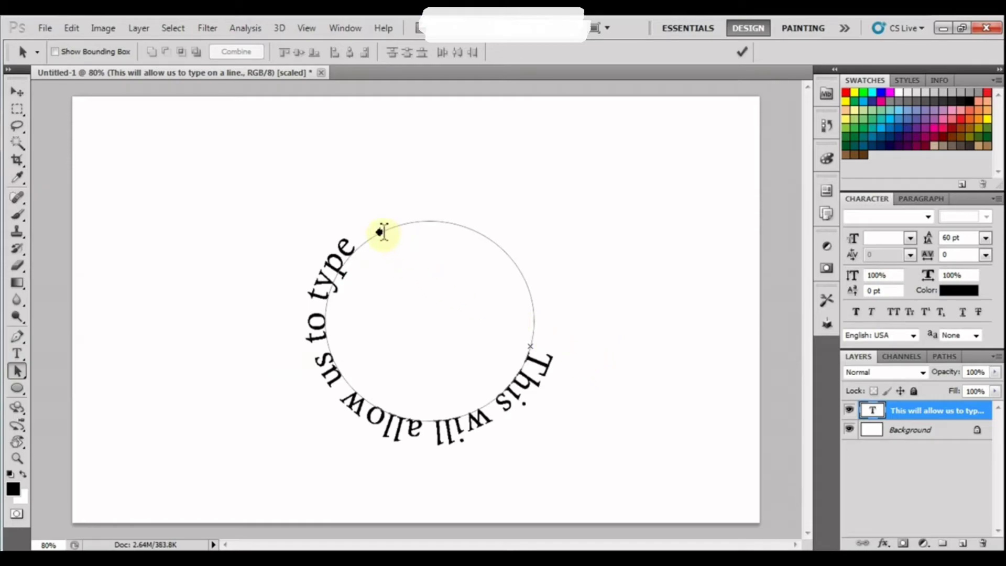
{"action": "left_click_drag", "start_coordinate": [381, 236], "coordinate": [494, 296]}
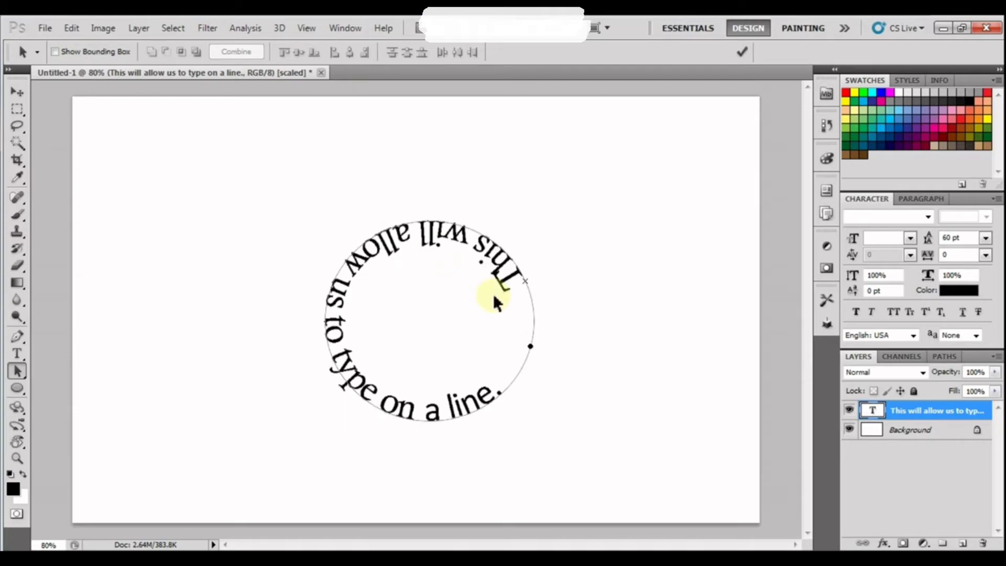
{"action": "left_click_drag", "start_coordinate": [529, 344], "coordinate": [604, 349]}
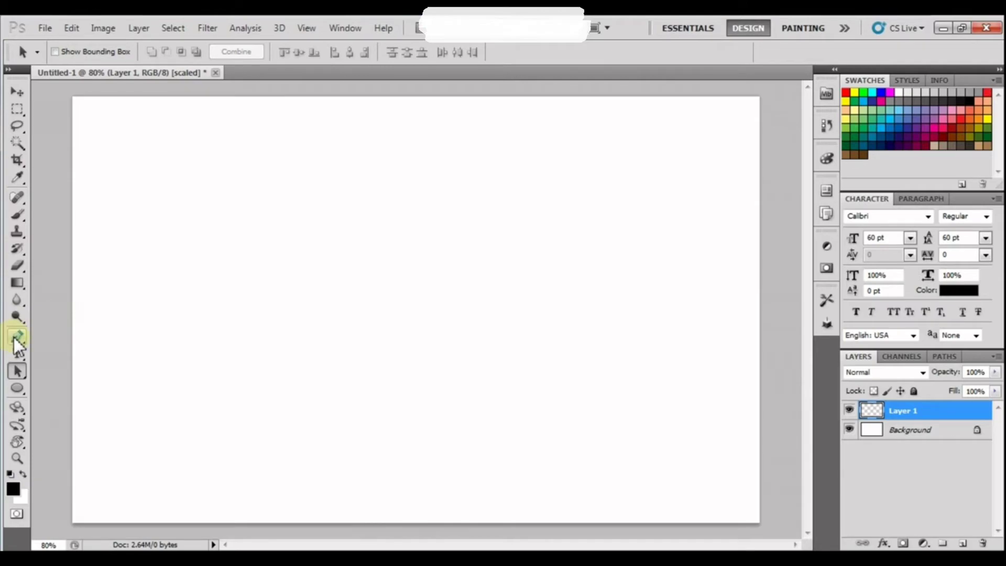
Draw a long wavy freehand path across the canvas with the Freeform Pen Tool.
{"action": "left_click", "coordinate": [15, 337]}
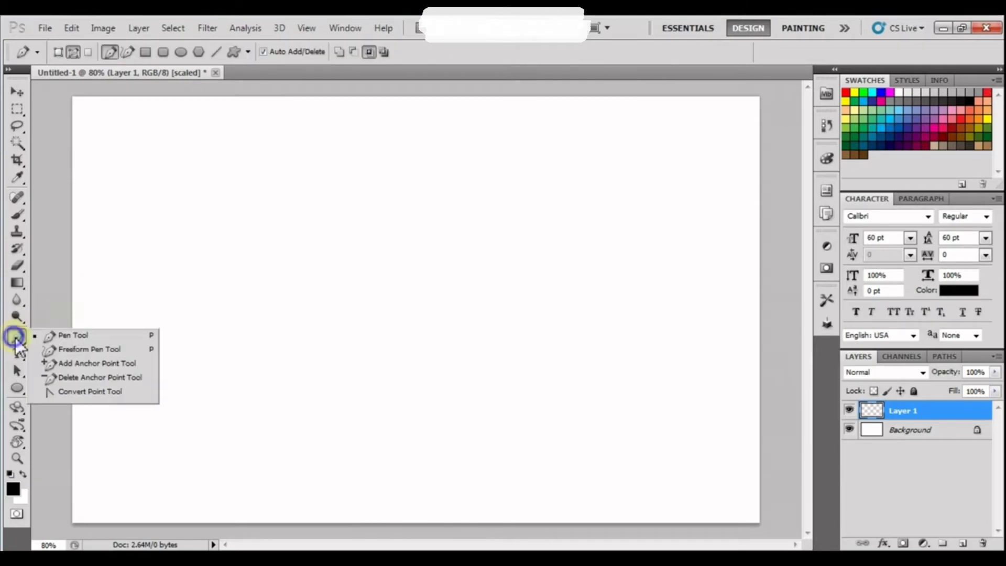
{"action": "left_click", "coordinate": [64, 350]}
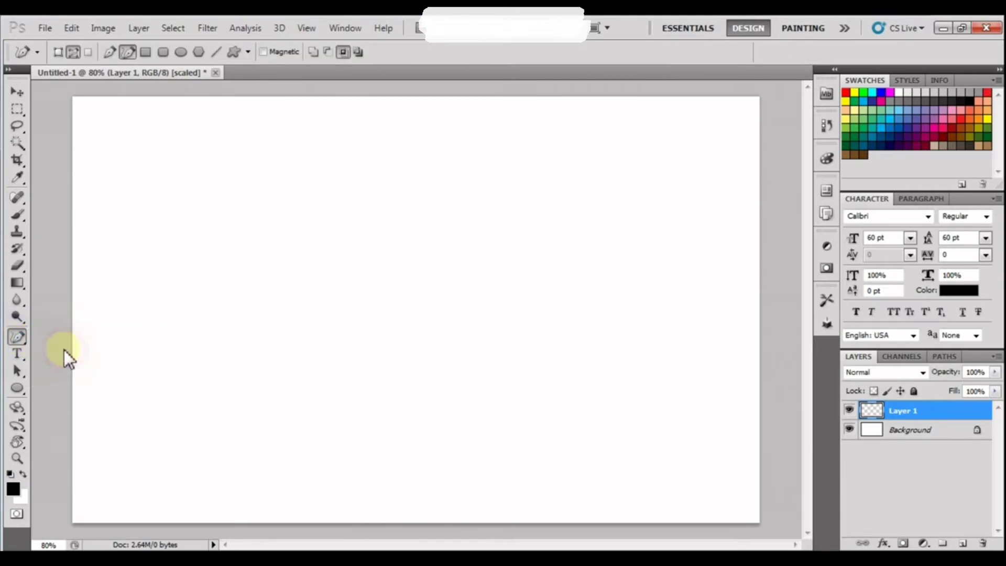
{"action": "mouse_move", "coordinate": [185, 309]}
{"action": "left_mouse_down"}
{"action": "mouse_move", "coordinate": [264, 315]}
{"action": "mouse_move", "coordinate": [330, 296]}
{"action": "mouse_move", "coordinate": [450, 320]}
{"action": "mouse_move", "coordinate": [551, 290]}
{"action": "mouse_move", "coordinate": [692, 311]}
{"action": "left_mouse_up"}
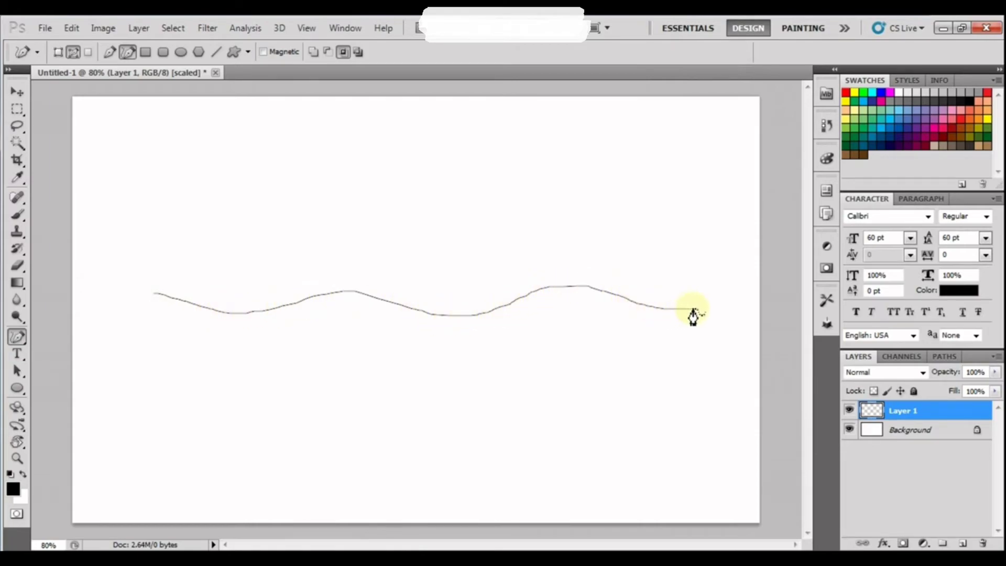
{"action": "left_click", "coordinate": [17, 352]}
Type 'This will allow us to type on a line.' along the wavy path and move it higher.
{"action": "left_click", "coordinate": [169, 296]}
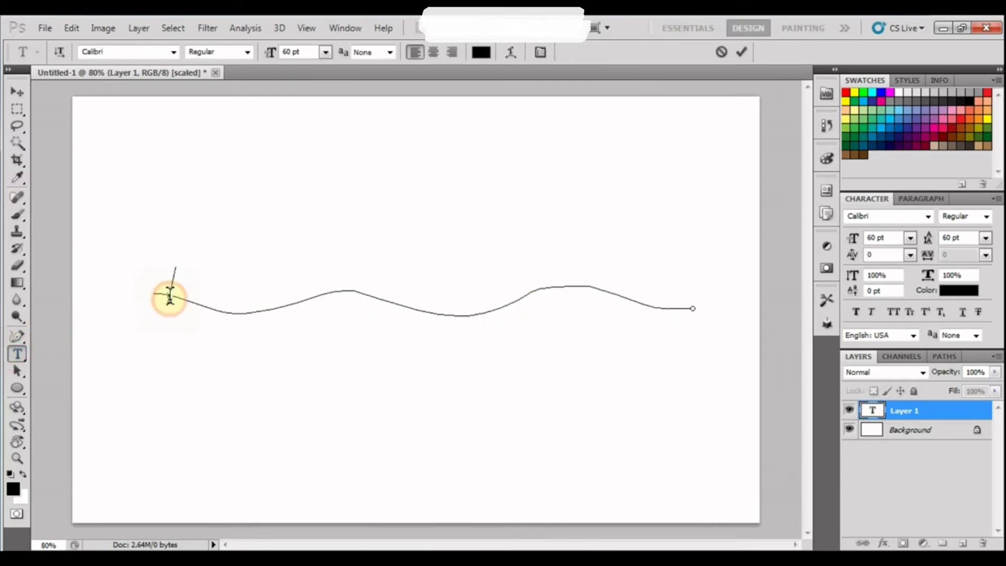
{"action": "type", "text": "This will aloo"}
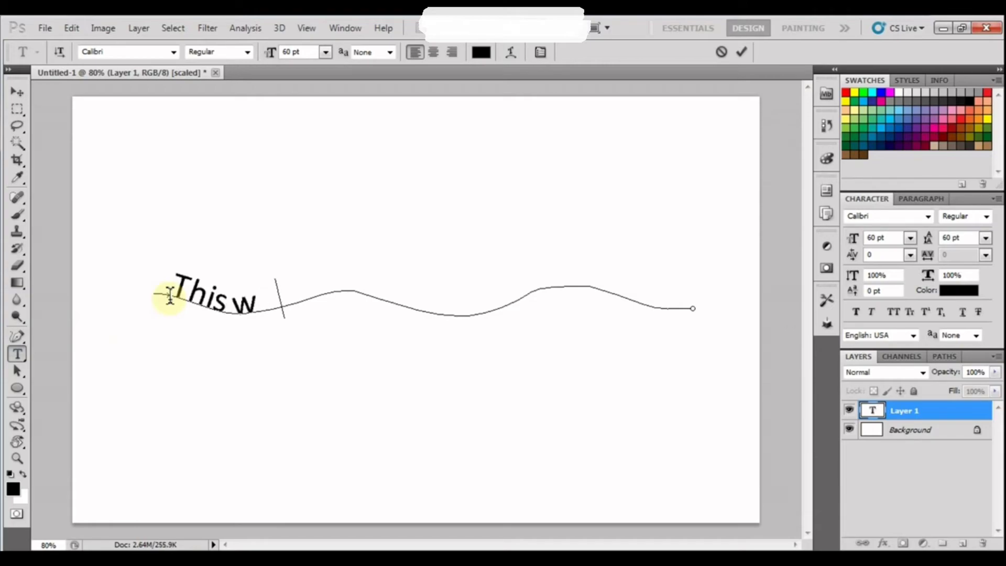
{"action": "key", "text": "BackSpace"}
{"action": "type", "text": "ll allow us"}
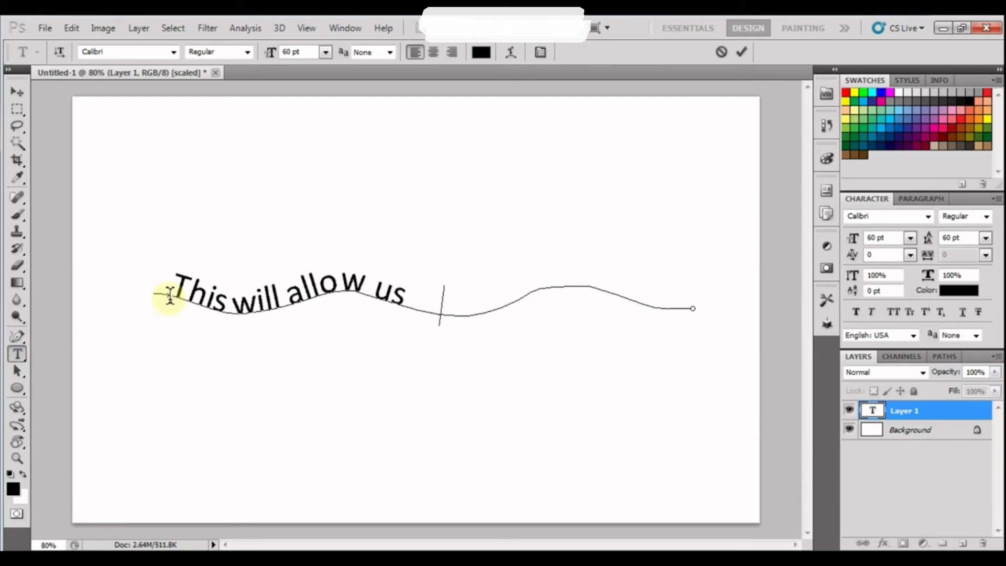
{"action": "type", "text": " to type"}
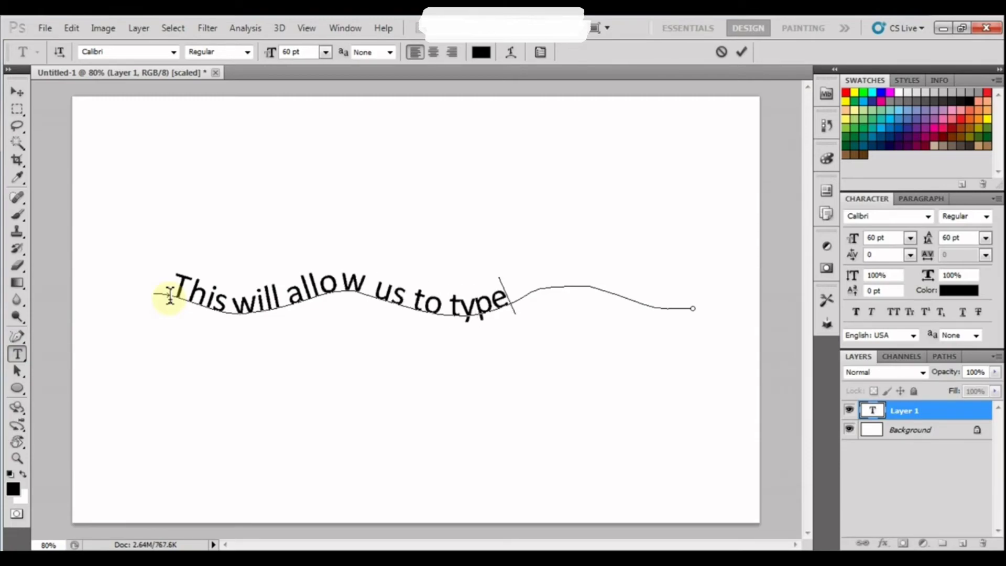
{"action": "type", "text": " on"}
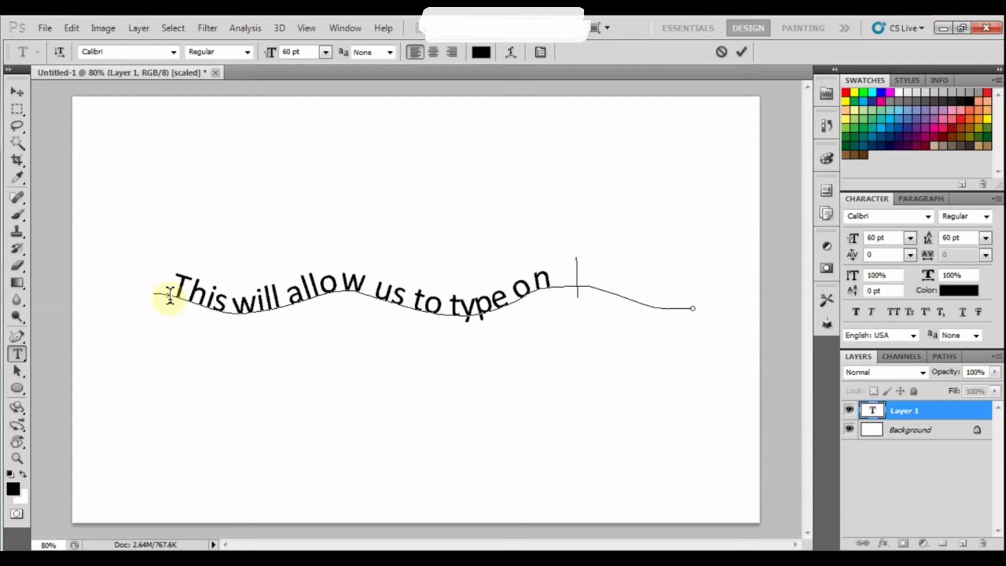
{"action": "type", "text": " a line."}
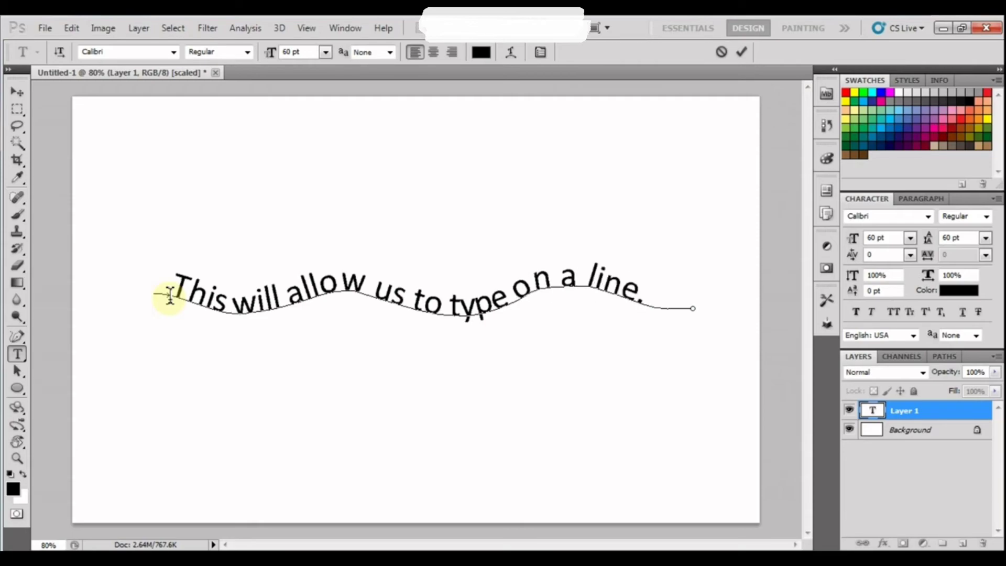
{"action": "left_click", "coordinate": [16, 92]}
{"action": "left_click_drag", "start_coordinate": [335, 390], "coordinate": [331, 306]}
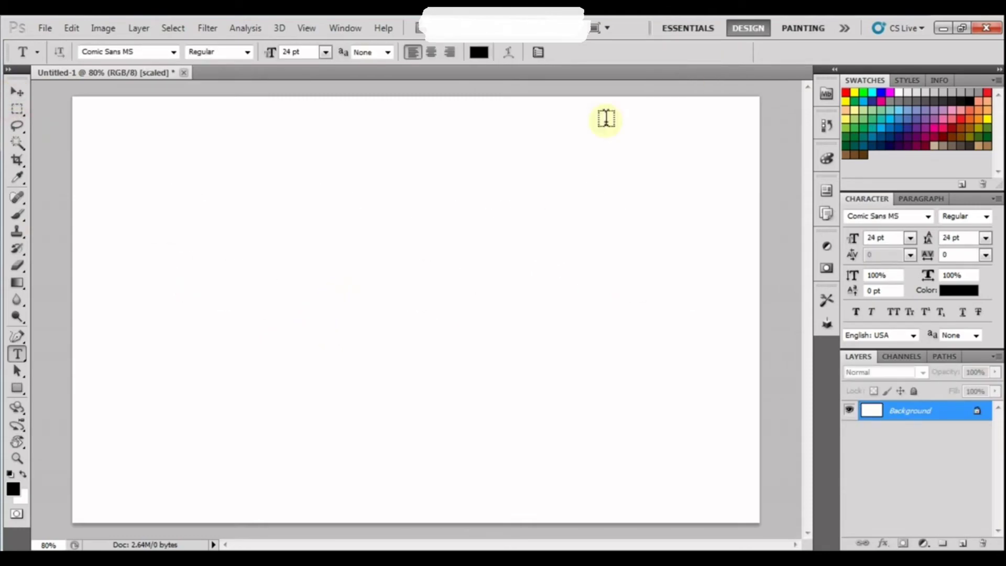
Drag out a large fish outline using the fish preset of the Custom Shape Tool.
{"action": "left_click", "coordinate": [17, 388]}
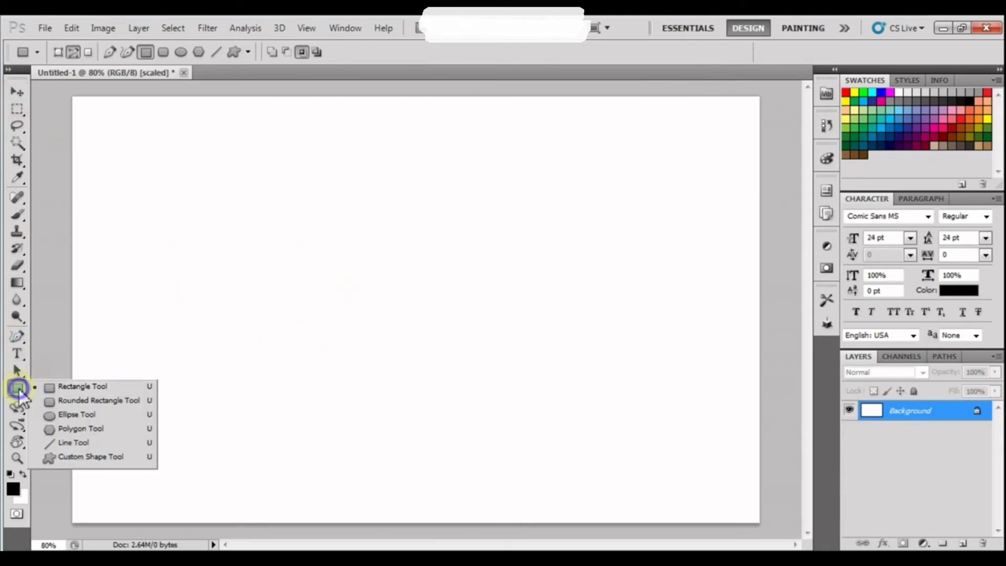
{"action": "left_click", "coordinate": [68, 458]}
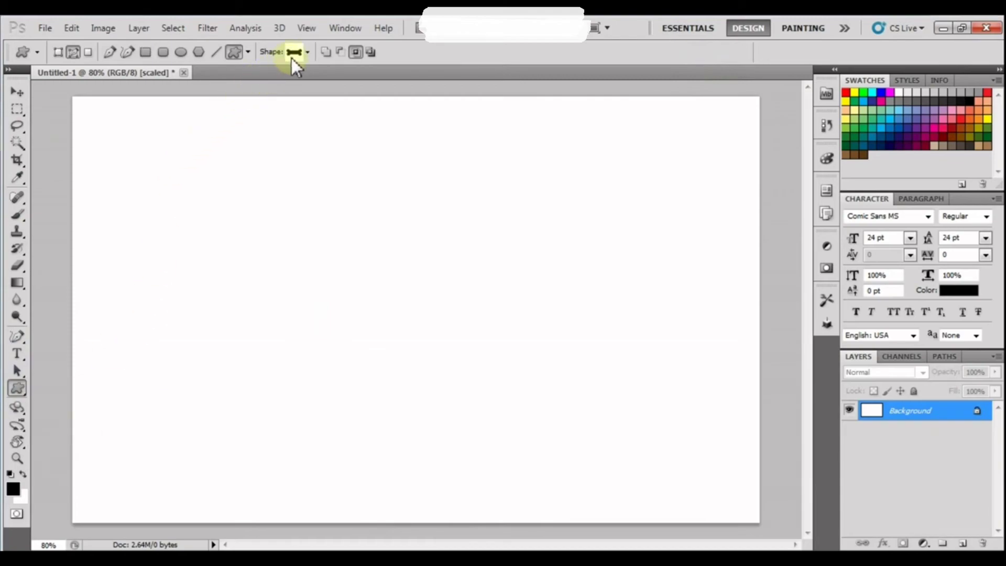
{"action": "left_click", "coordinate": [291, 56]}
{"action": "left_click", "coordinate": [248, 85]}
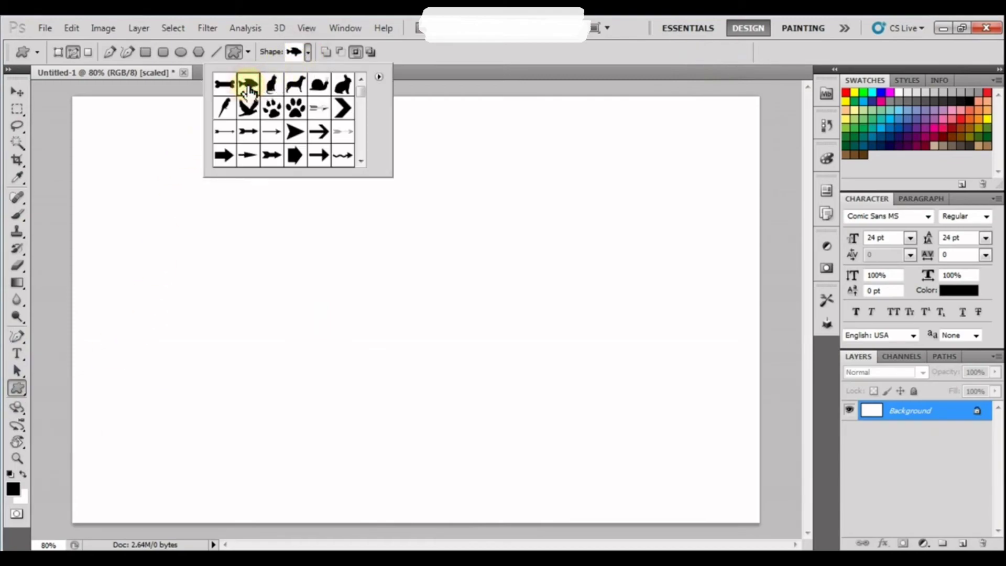
{"action": "left_click_drag", "start_coordinate": [248, 183], "coordinate": [597, 477]}
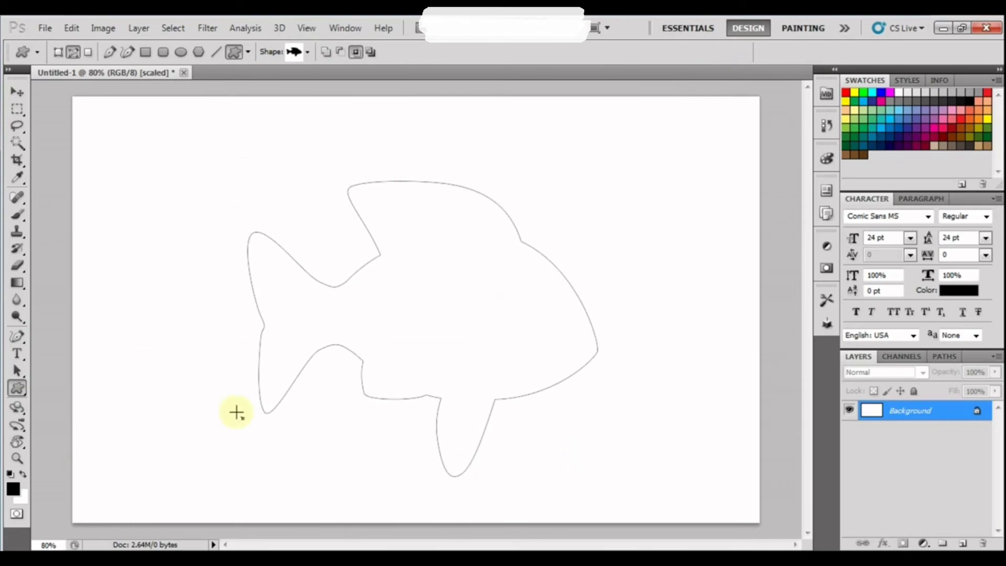
{"action": "left_click", "coordinate": [18, 353]}
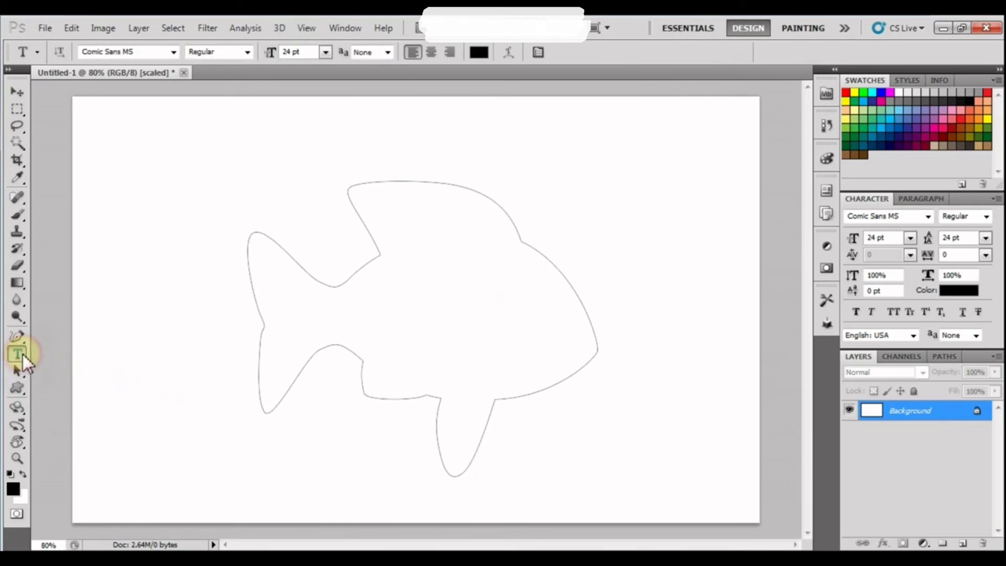
Paste repeated FISH text inside the fish outline and commit it.
{"action": "left_click", "coordinate": [367, 204]}
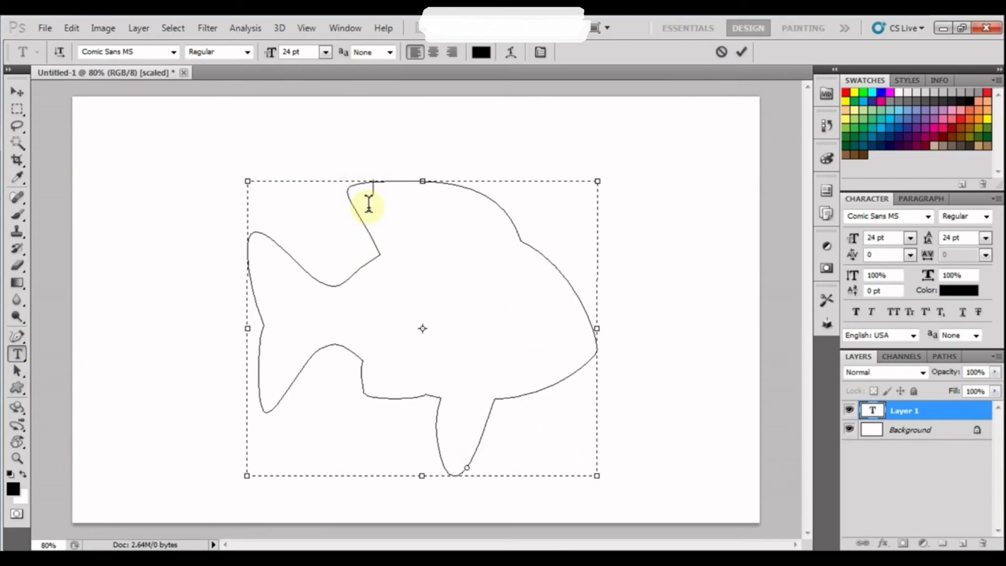
{"action": "key", "text": "ctrl+v"}
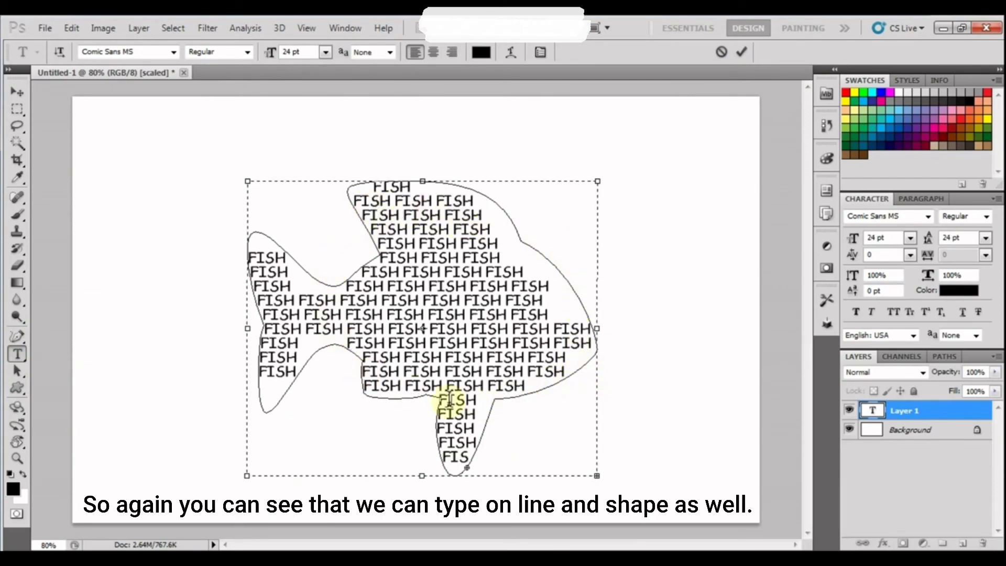
{"action": "left_click", "coordinate": [742, 52]}
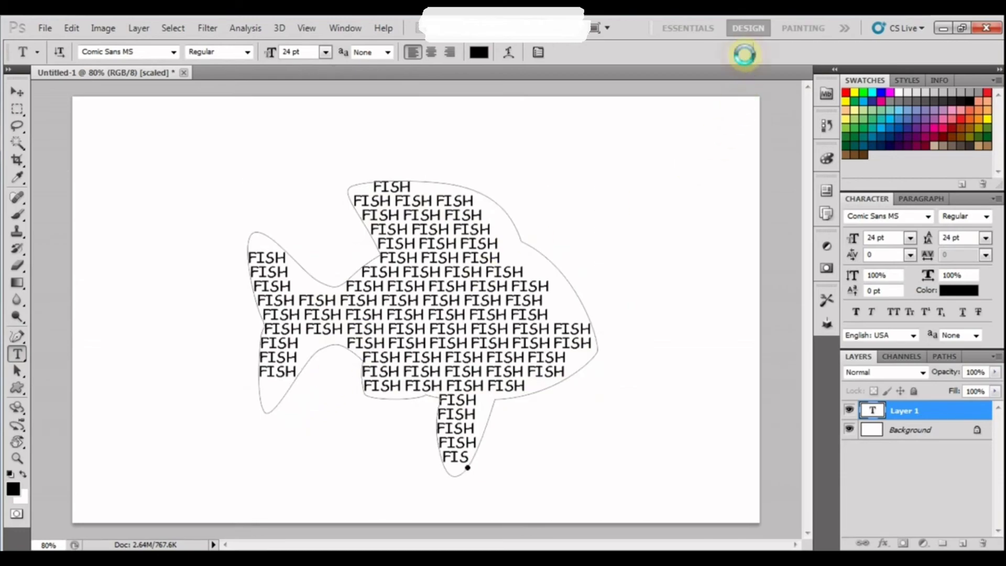
Shift the fish path up, then move the FISH text block right and down.
{"action": "left_click", "coordinate": [24, 372]}
{"action": "left_click_drag", "start_coordinate": [469, 330], "coordinate": [466, 306]}
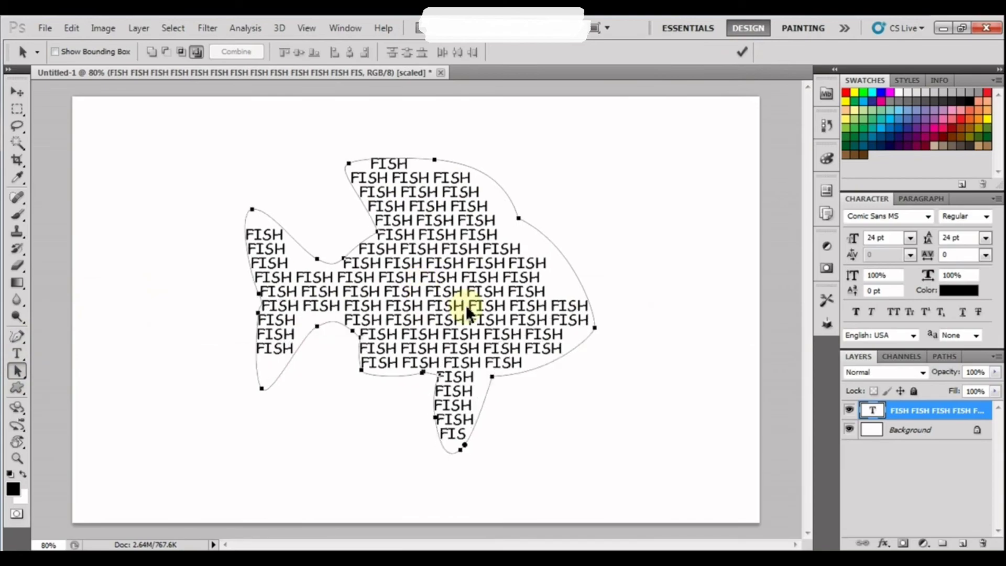
{"action": "left_click", "coordinate": [744, 49]}
{"action": "left_click", "coordinate": [17, 92]}
{"action": "left_click_drag", "start_coordinate": [406, 267], "coordinate": [418, 300]}
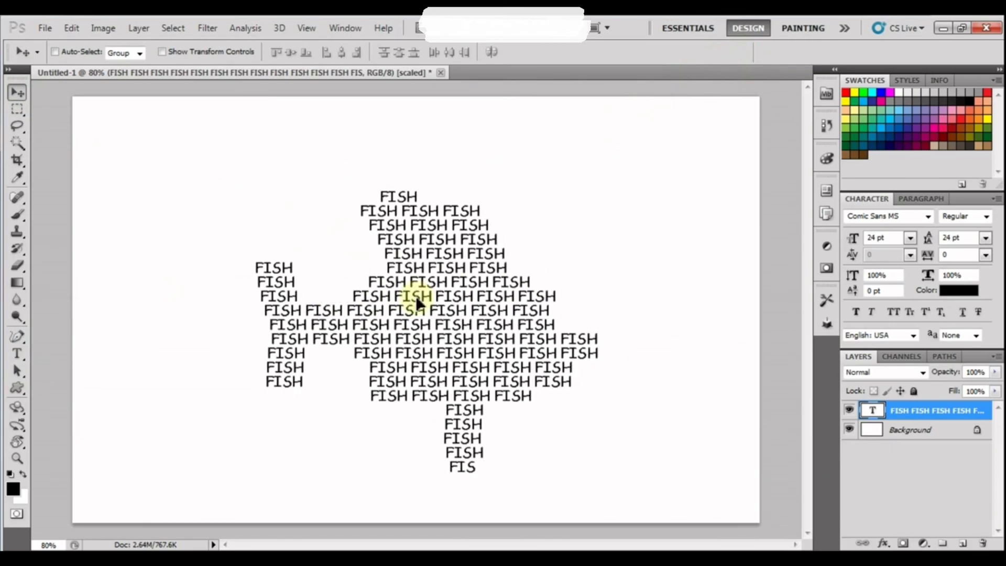